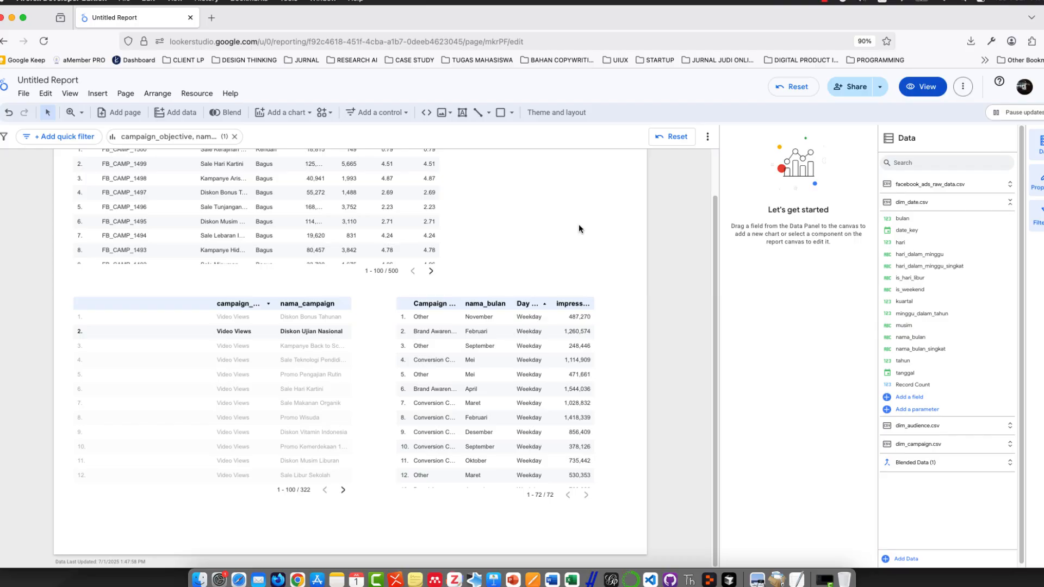
Delete the blended-data table listing campaign objectives and nama_campaign from the report page.
scroll(459, 281, "up", 1)
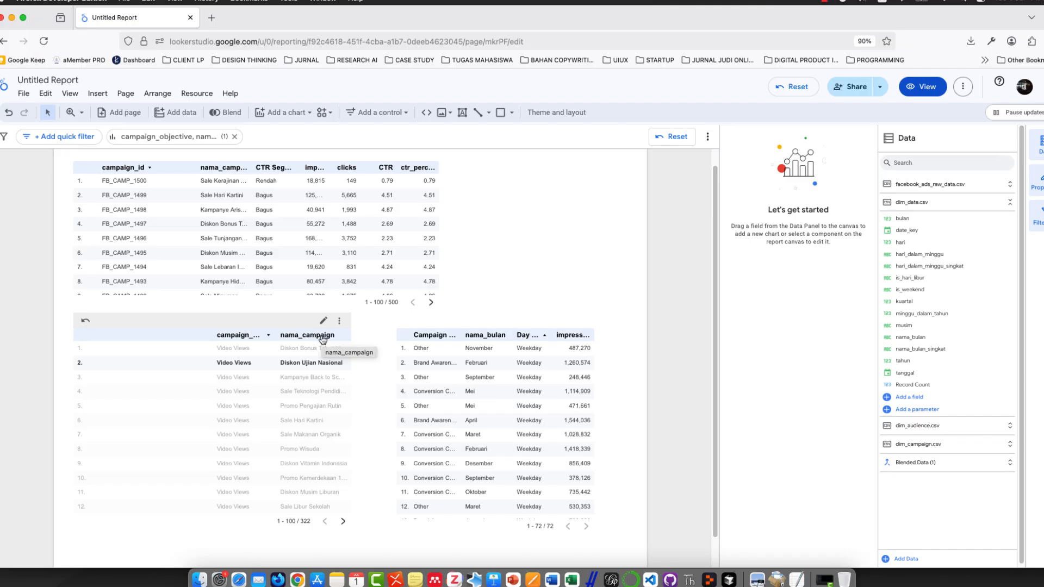
left_click(184, 340)
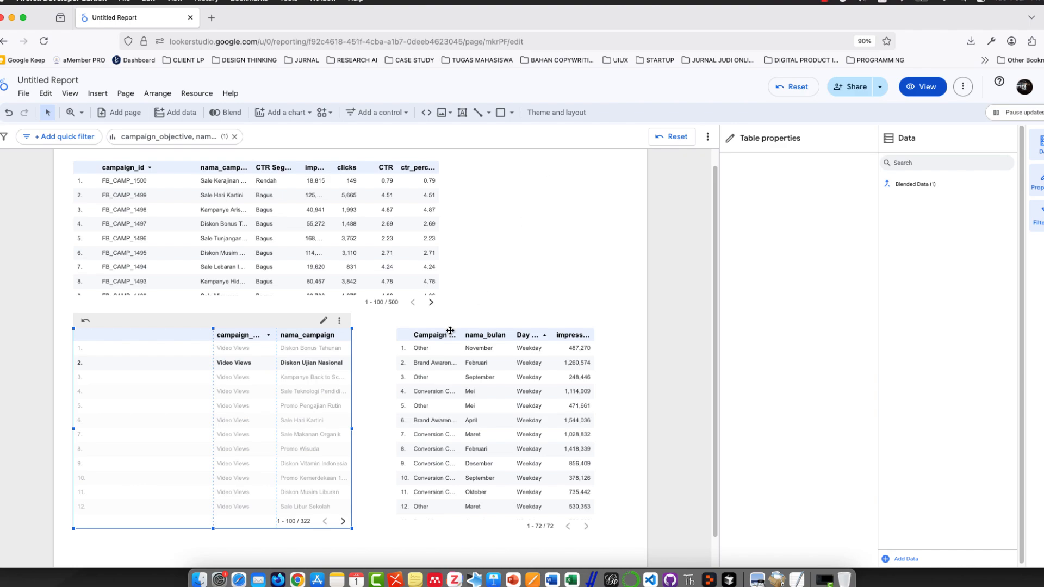
key("Delete")
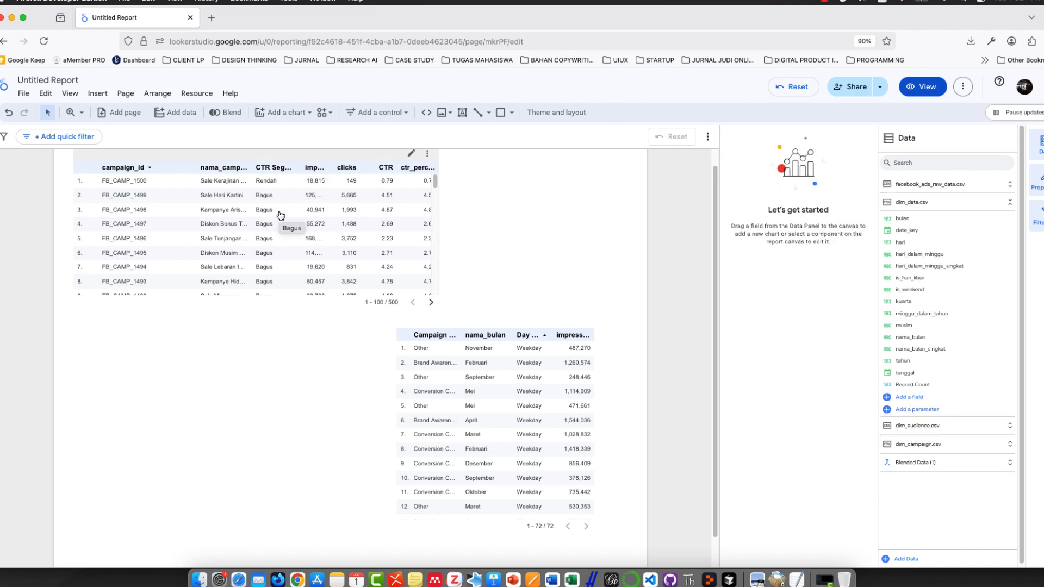
Remove the ctr_percent metric from the campaign_id table.
left_click(361, 181)
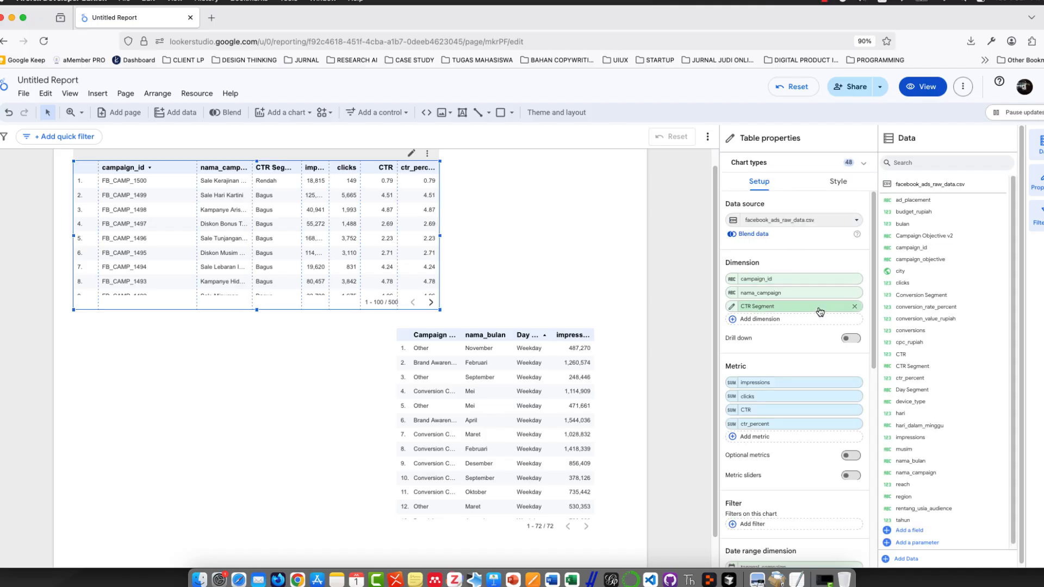
scroll(829, 296, "down", 1)
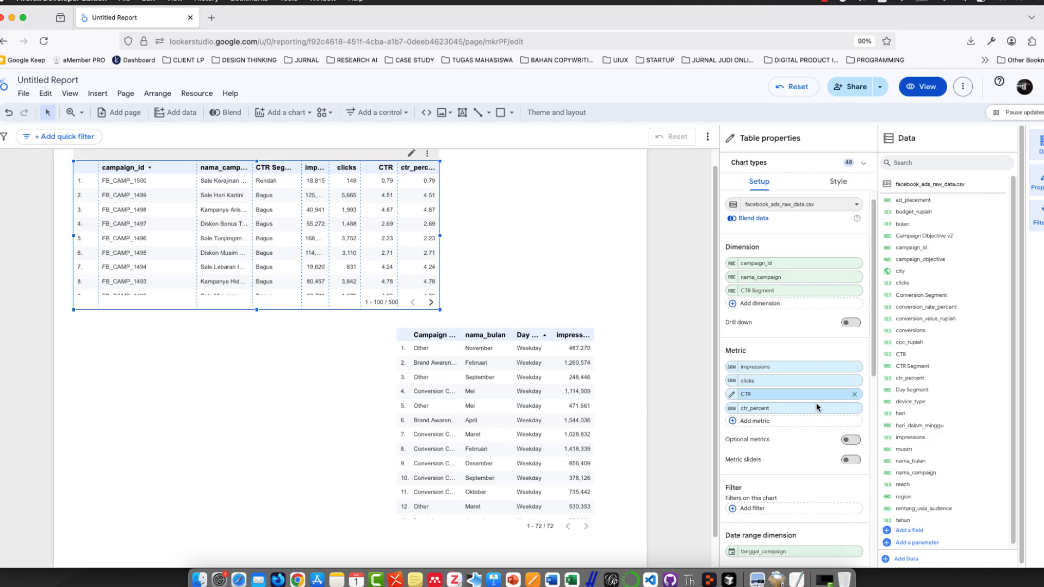
left_click(855, 408)
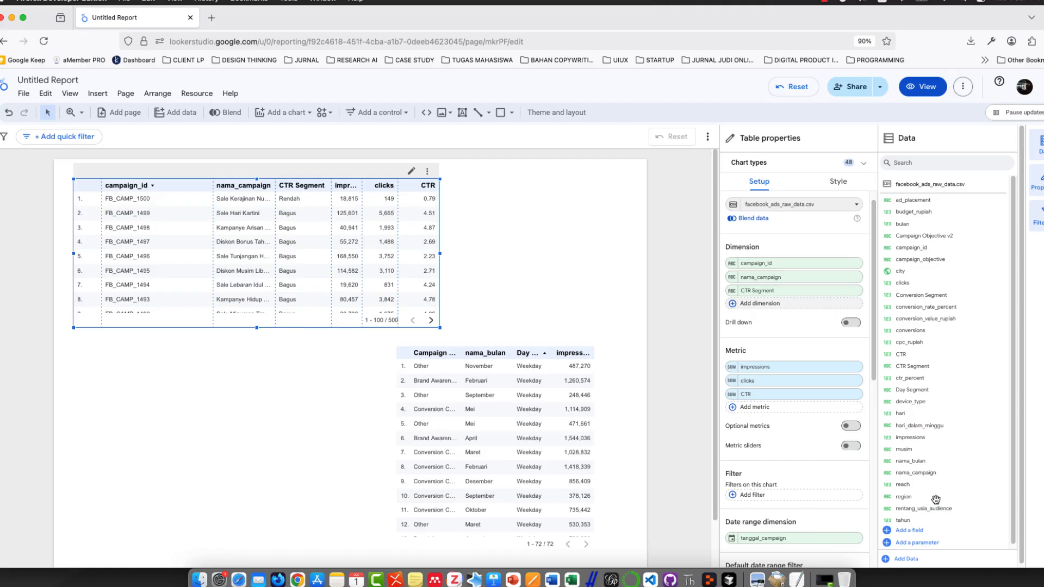
Start a new calculated field named CTRv2 in the facebook_ads_raw_data.csv data source.
left_click(918, 531)
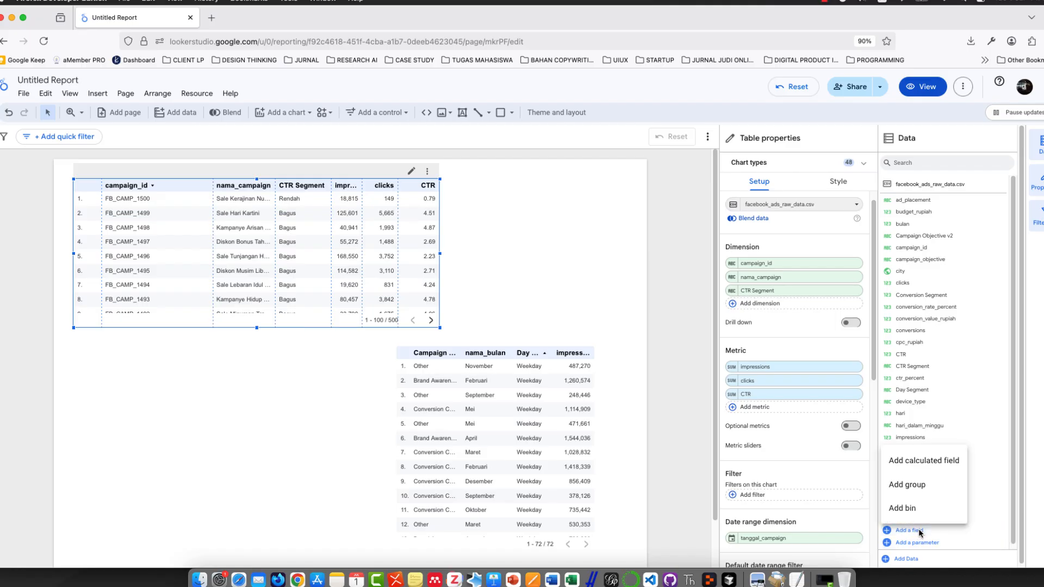
left_click(930, 466)
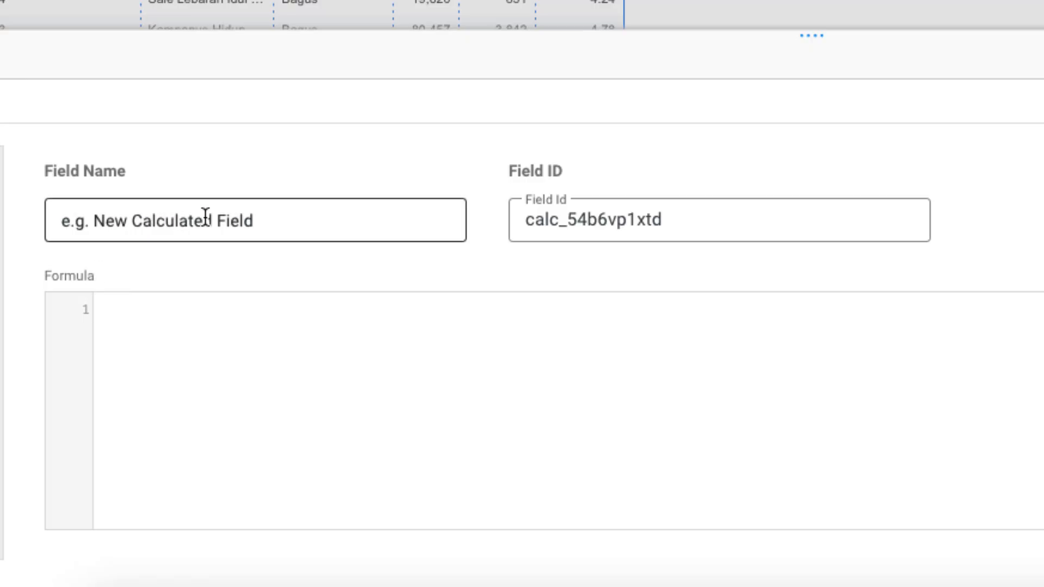
left_click(205, 218)
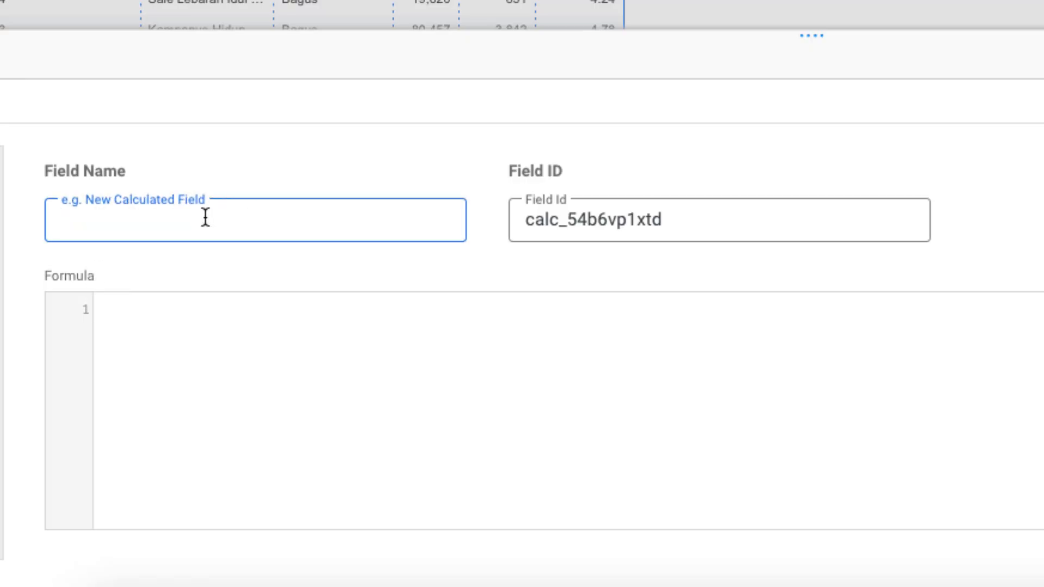
type("CTRv2")
Define the CTRv2 formula as clicks / impressions * 100, save the field and add it as a dimension of the campaign_id table.
left_click(189, 317)
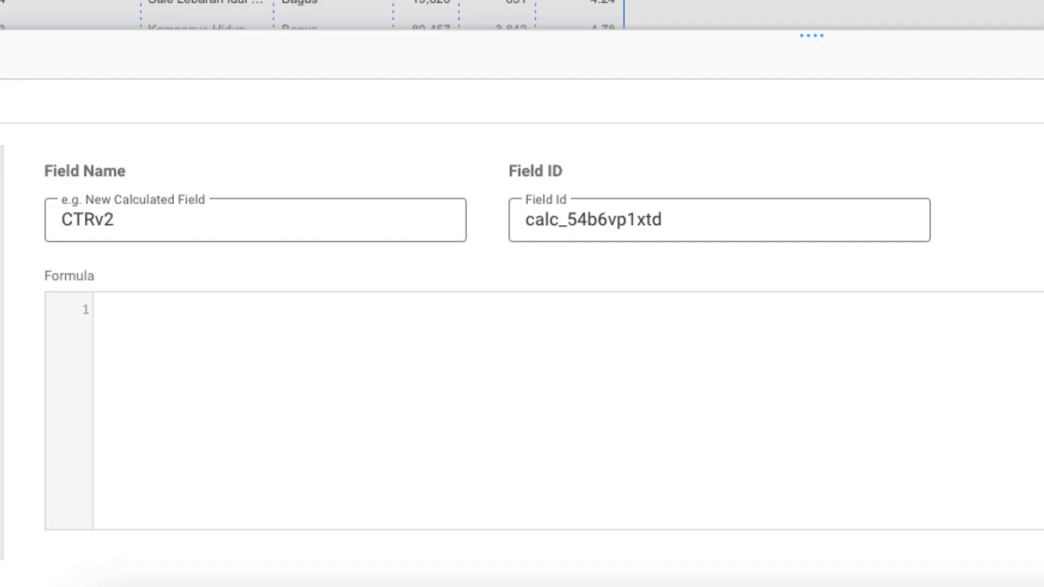
left_click_drag(1, 375, 254, 376)
type("/")
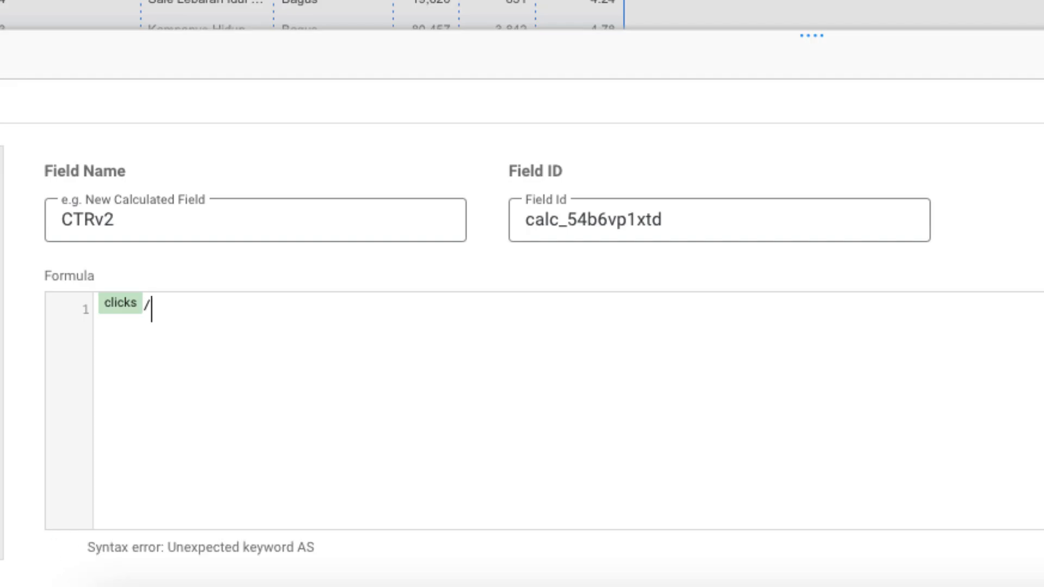
type("impressions")
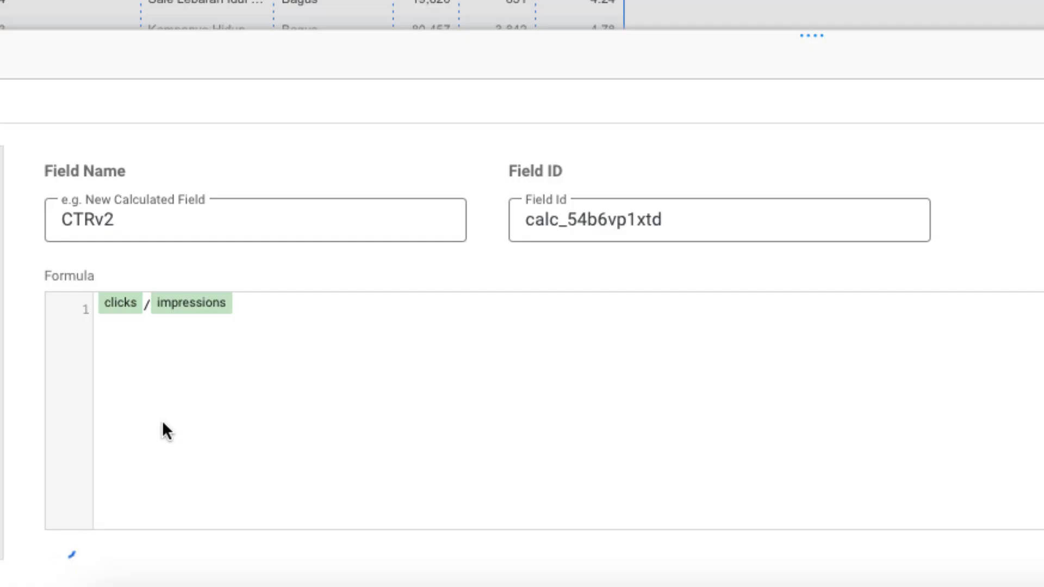
type("*100")
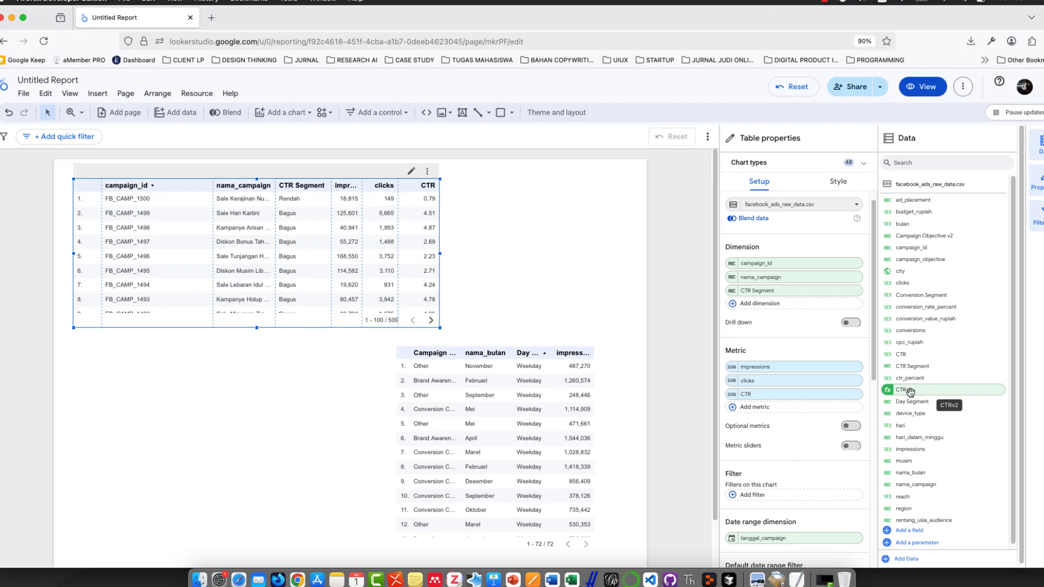
left_click_drag(910, 392, 780, 295)
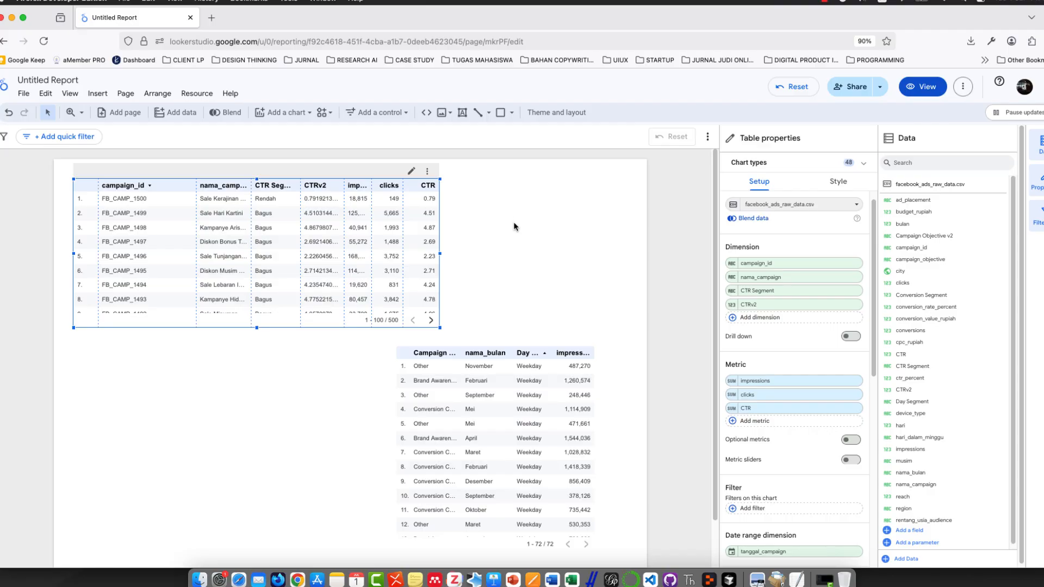
Return to the Looker Studio home page, reopen the most recently opened Untitled Report and switch it to edit mode.
left_click(7, 92)
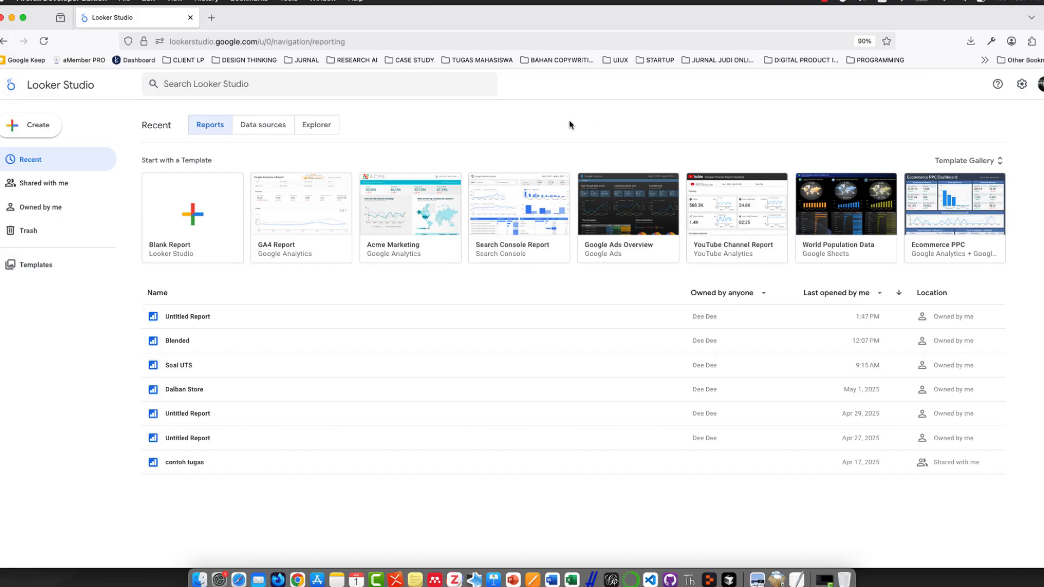
left_click(190, 317)
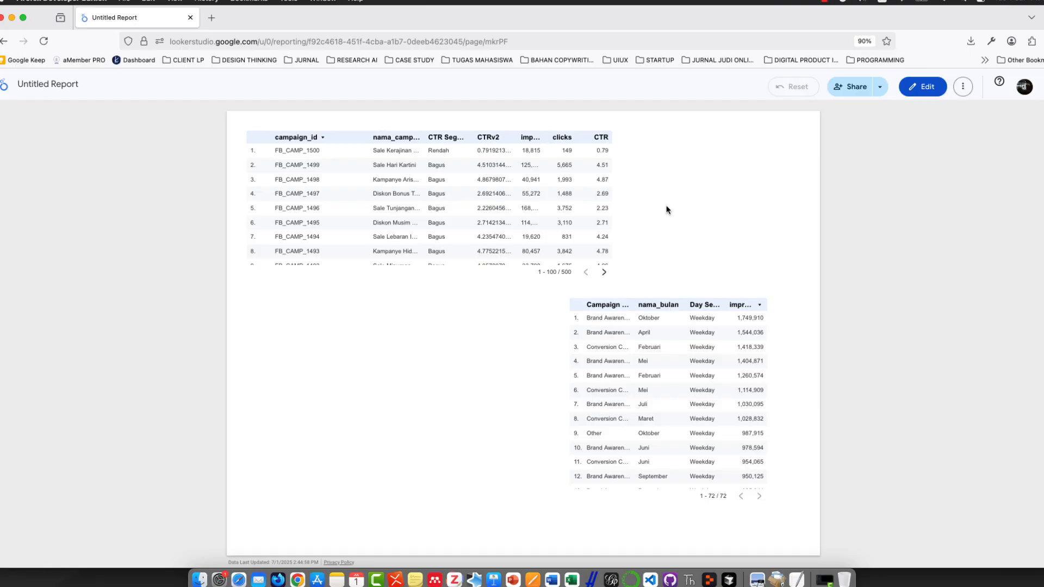
left_click(926, 86)
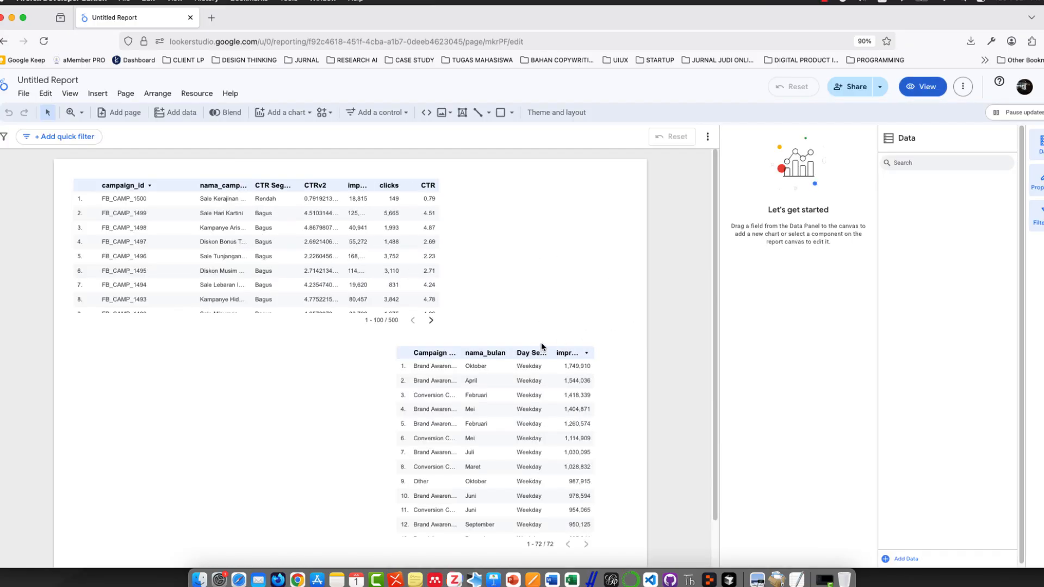
Move the table with nama_bulan and Day Segment into the empty area directly below the campaign_id table.
scroll(548, 304, "down", 1)
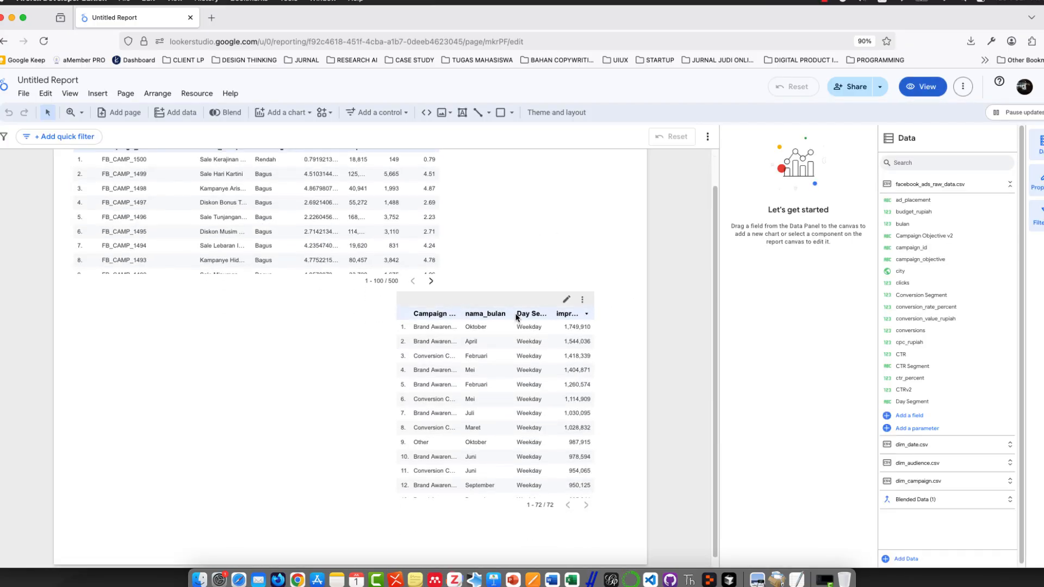
left_click_drag(517, 317, 240, 328)
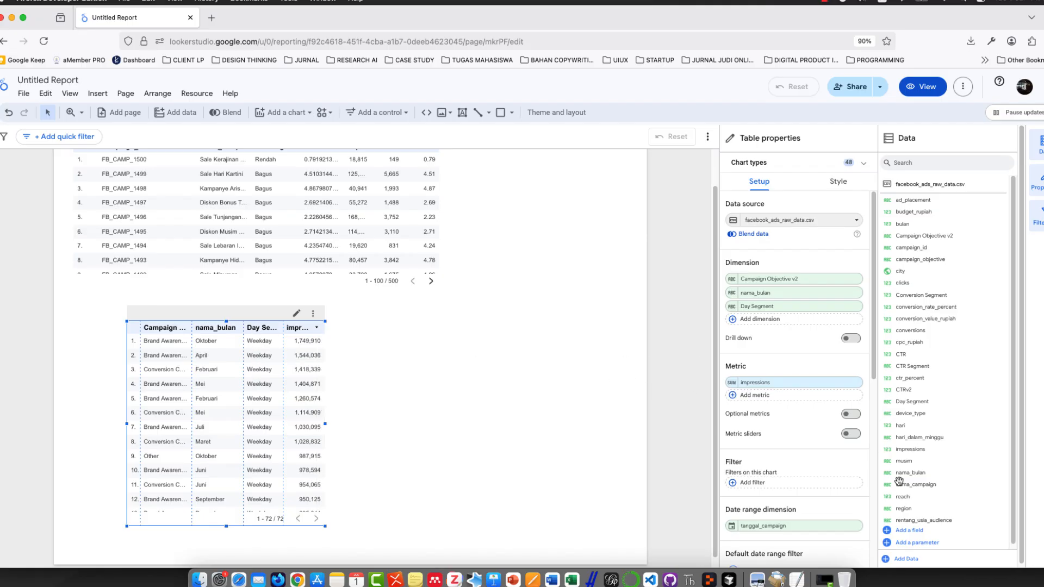
left_click(911, 531)
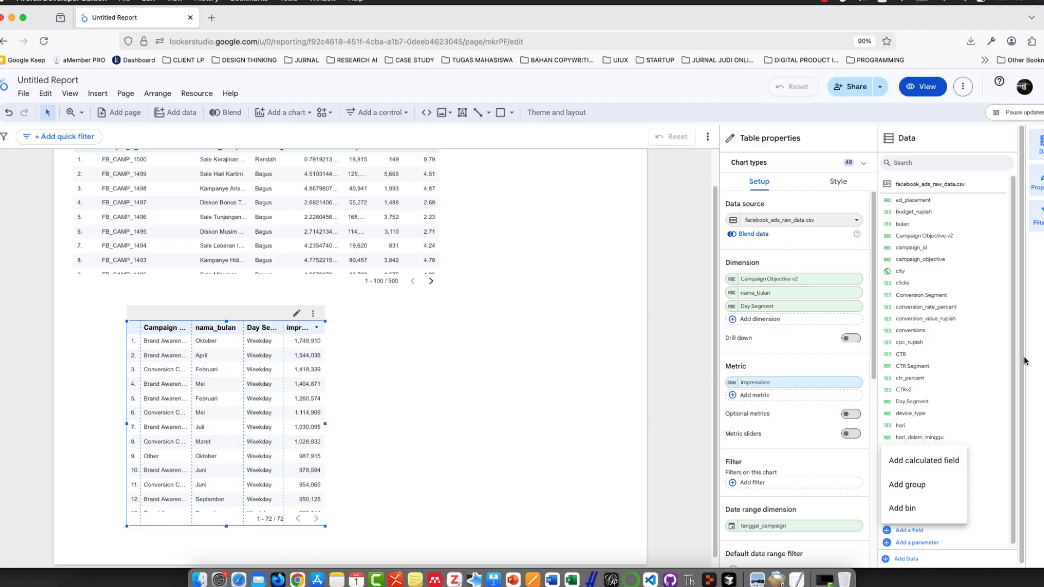
left_click(440, 352)
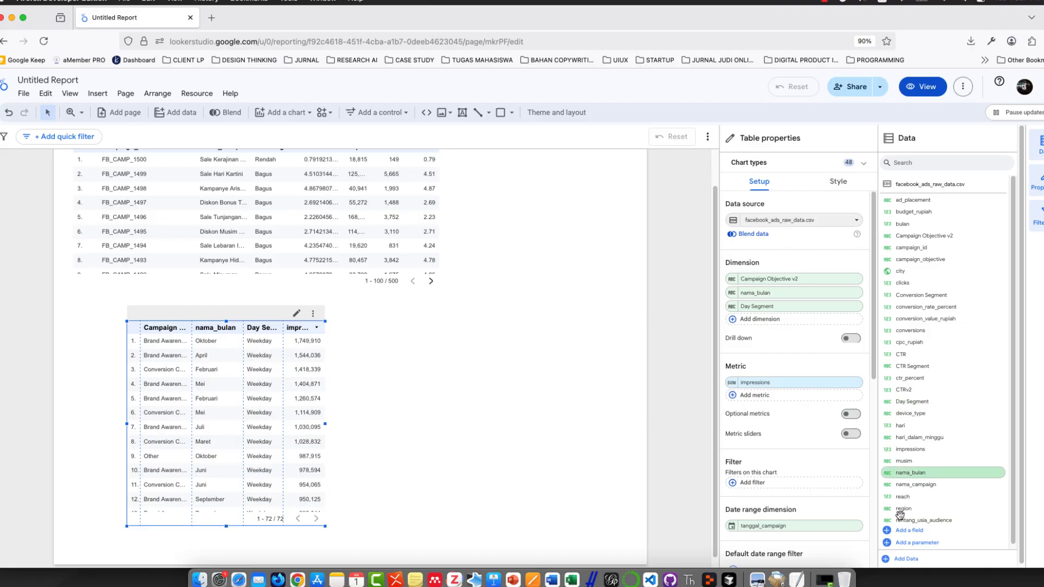
Review the CASE formula of the Day Segment calculated field and its values across the rows of the nama_bulan table.
left_click(888, 404)
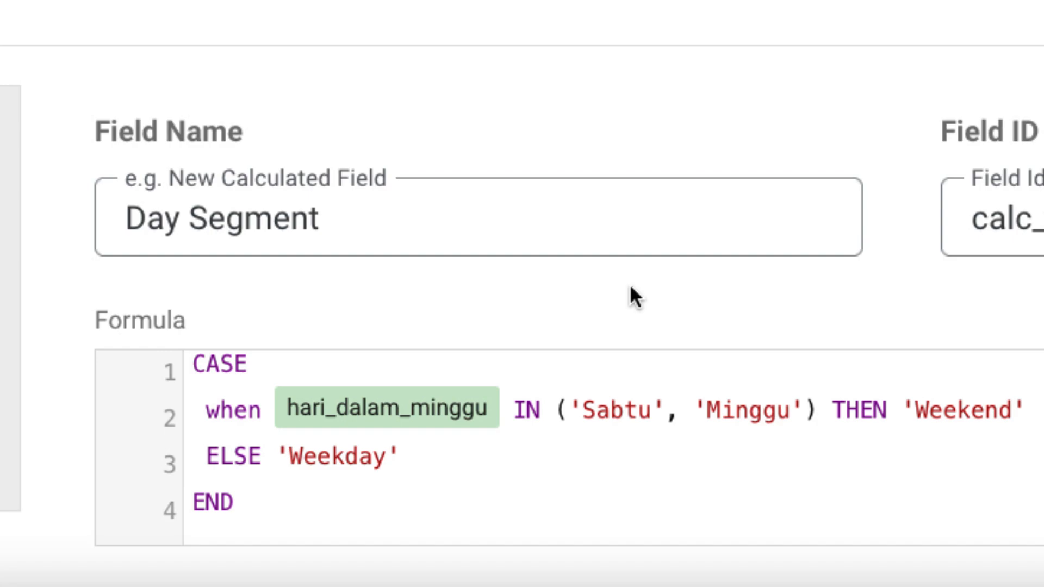
scroll(627, 272, "down", 1)
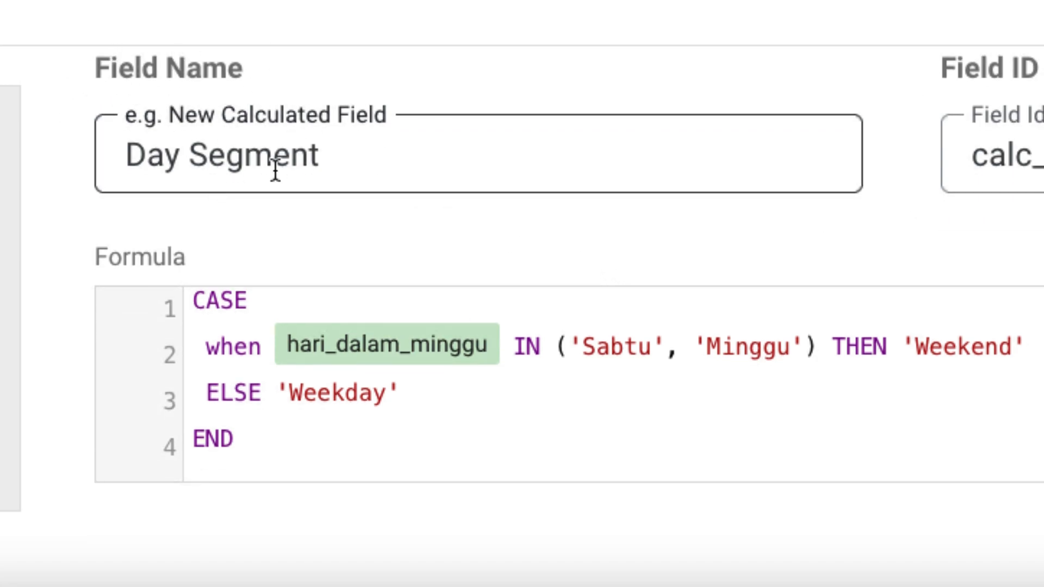
left_click(220, 304)
left_click(280, 308)
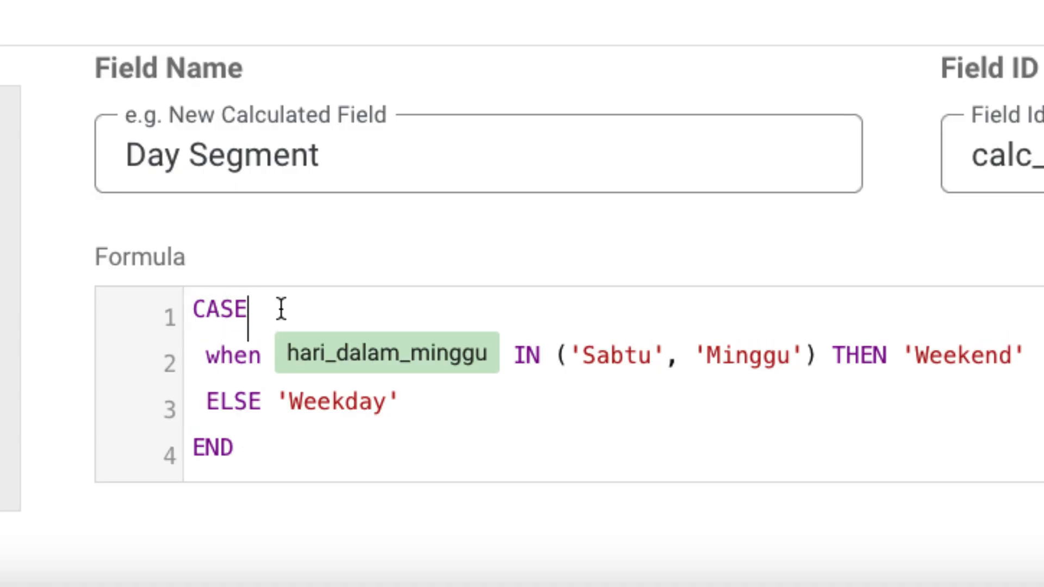
left_click(221, 355)
left_click(19, 343)
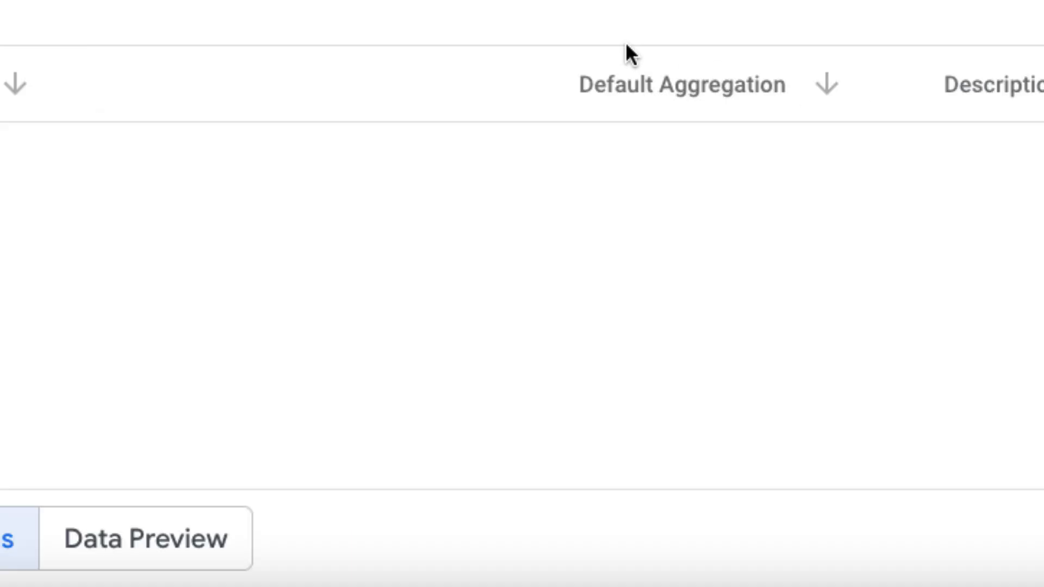
left_click(1006, 307)
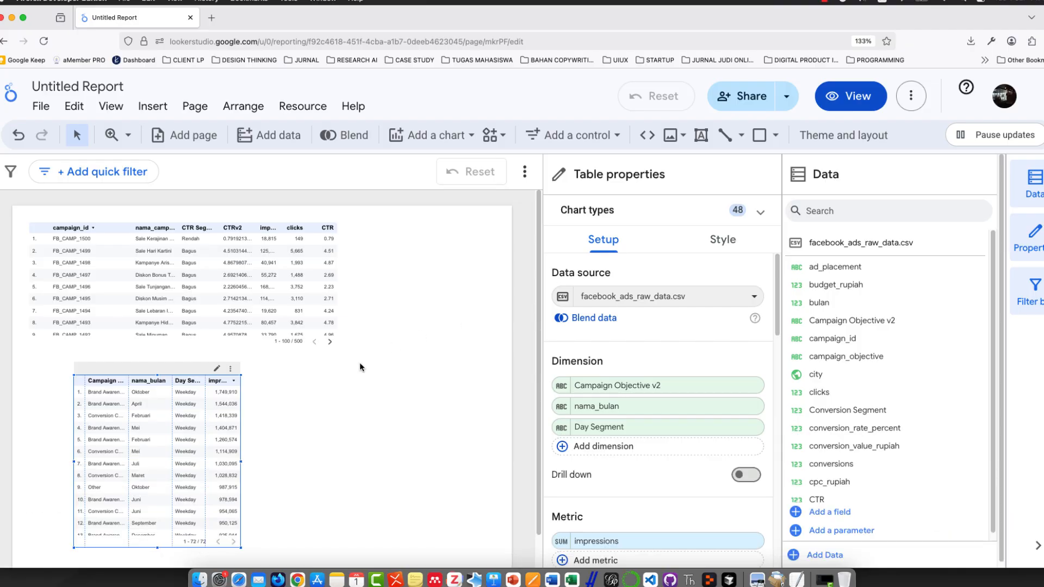
scroll(360, 362, "down", 1)
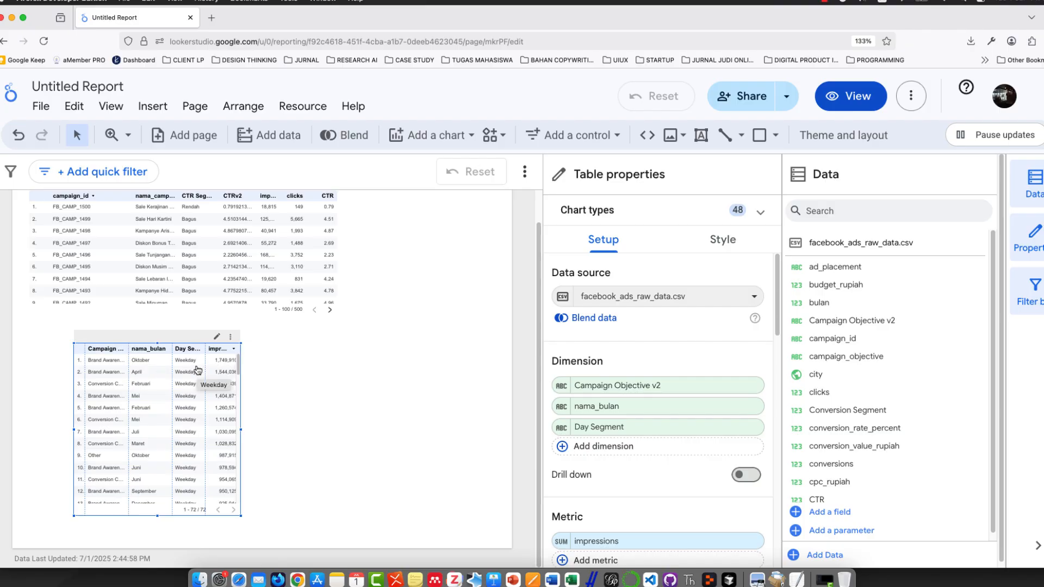
scroll(197, 435, "down", 10)
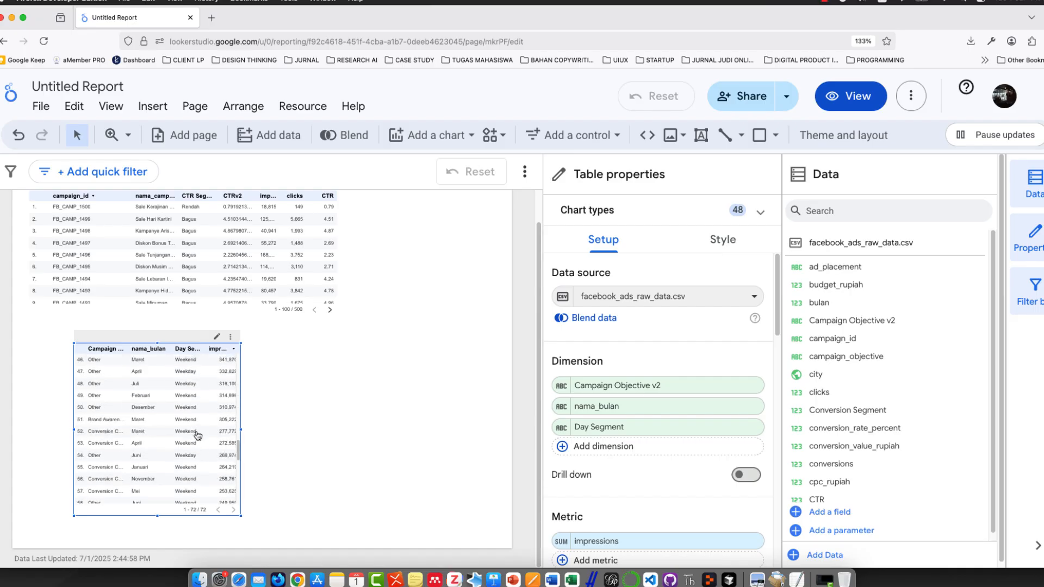
scroll(192, 457, "up", 10)
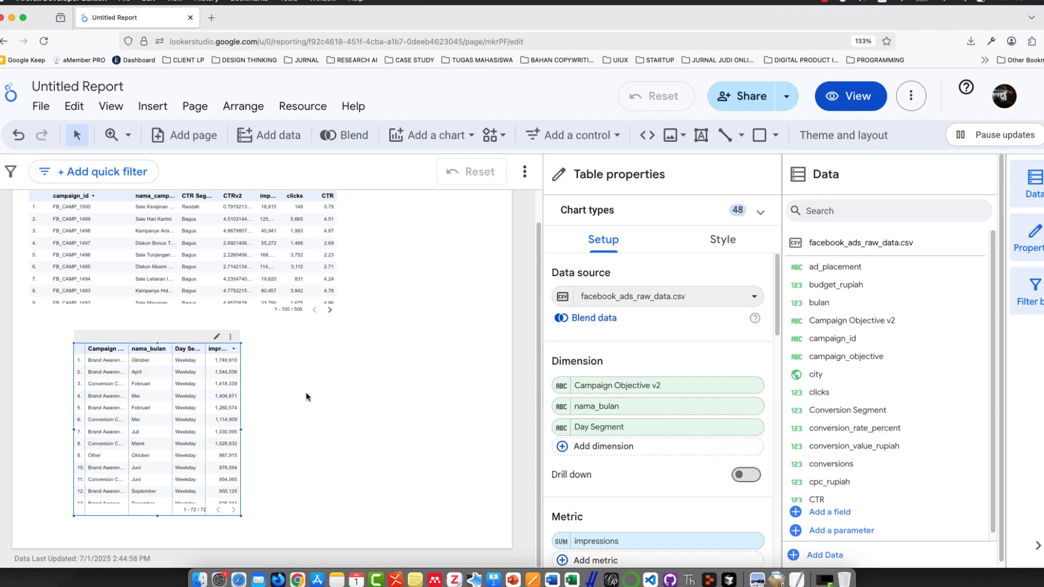
scroll(307, 396, "up", 2)
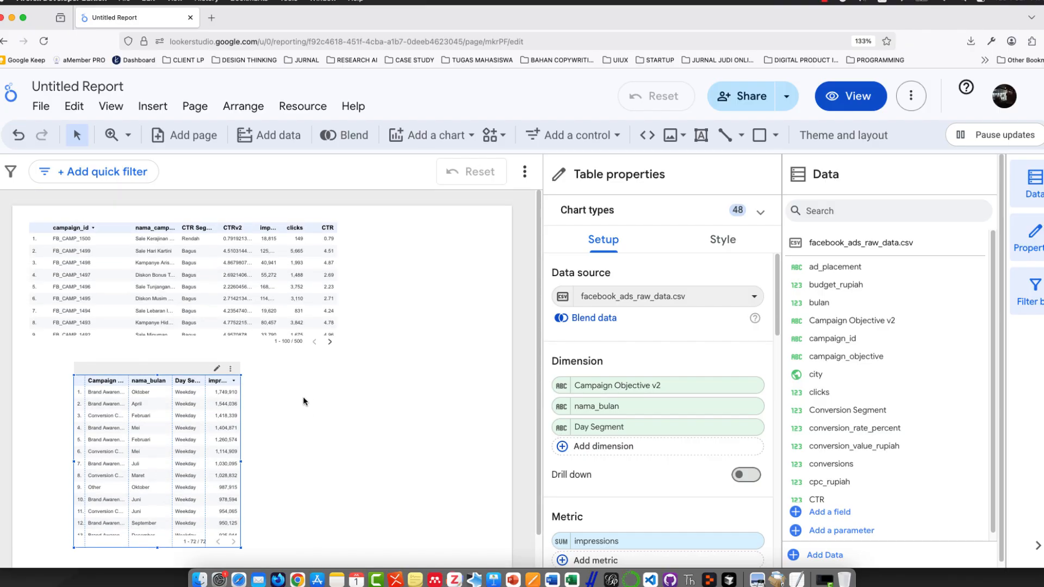
left_click(204, 250)
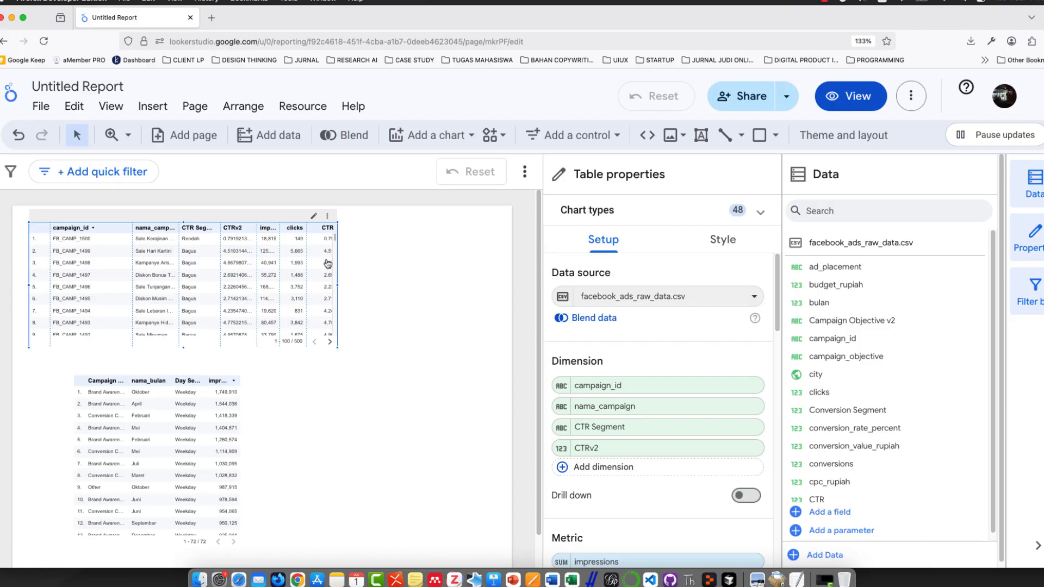
left_click(833, 523)
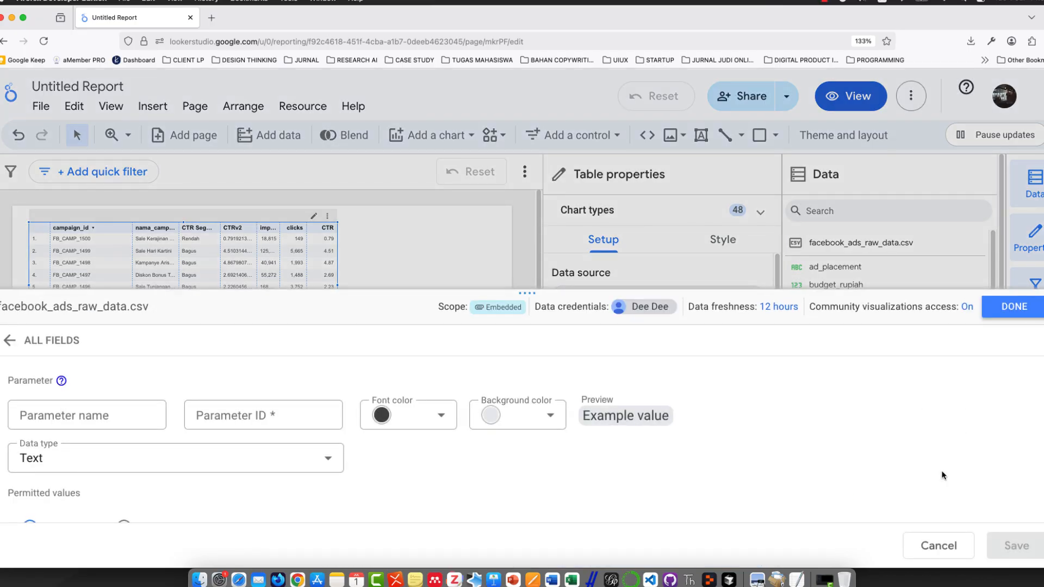
left_click(936, 544)
left_click(623, 364)
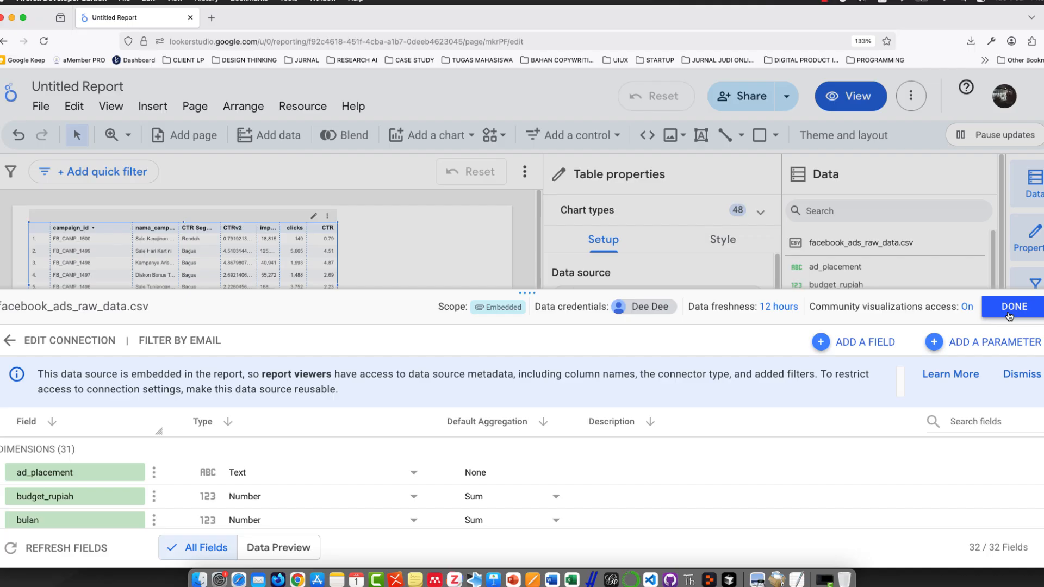
left_click(1009, 307)
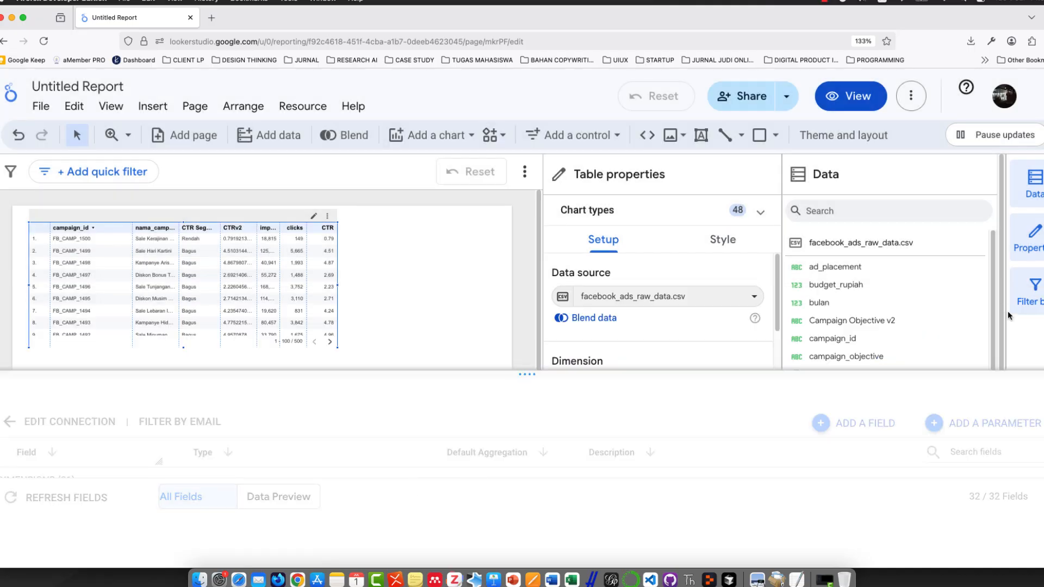
Review the CASE formula of the CTR Segment calculated field and its values across the rows of the campaign_id table.
left_click(841, 514)
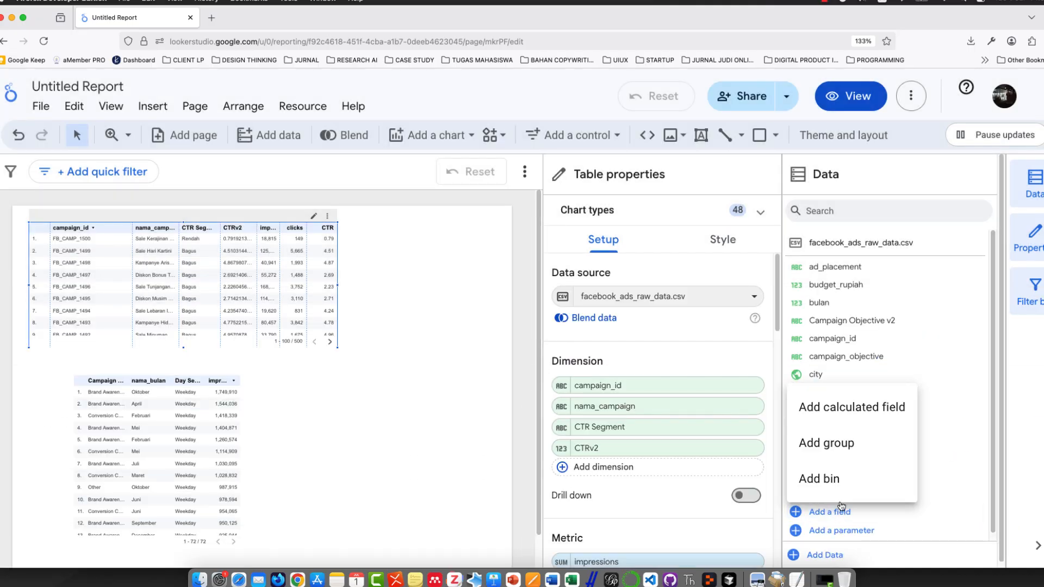
left_click(1025, 385)
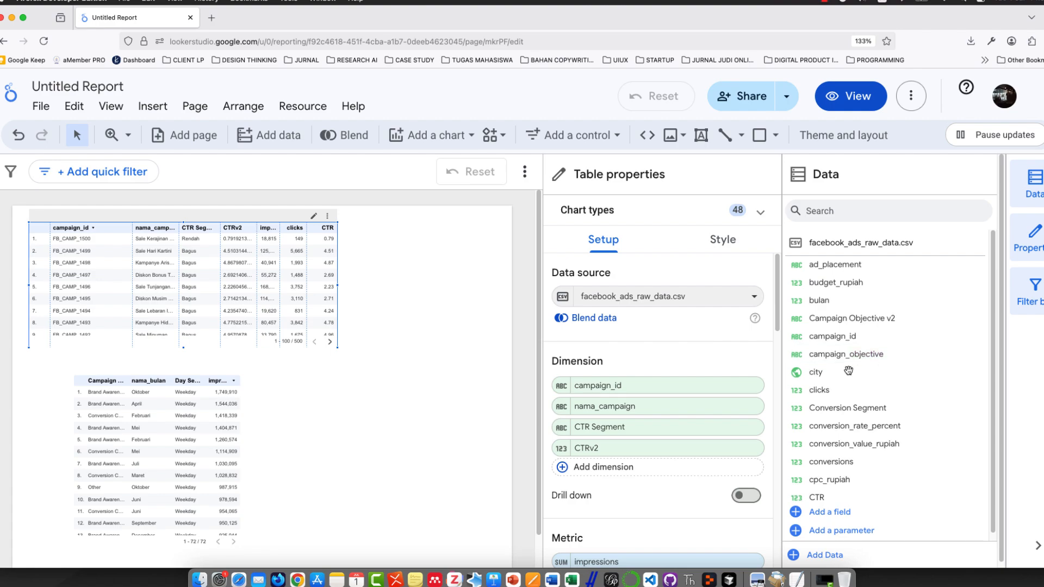
scroll(851, 370, "down", 3)
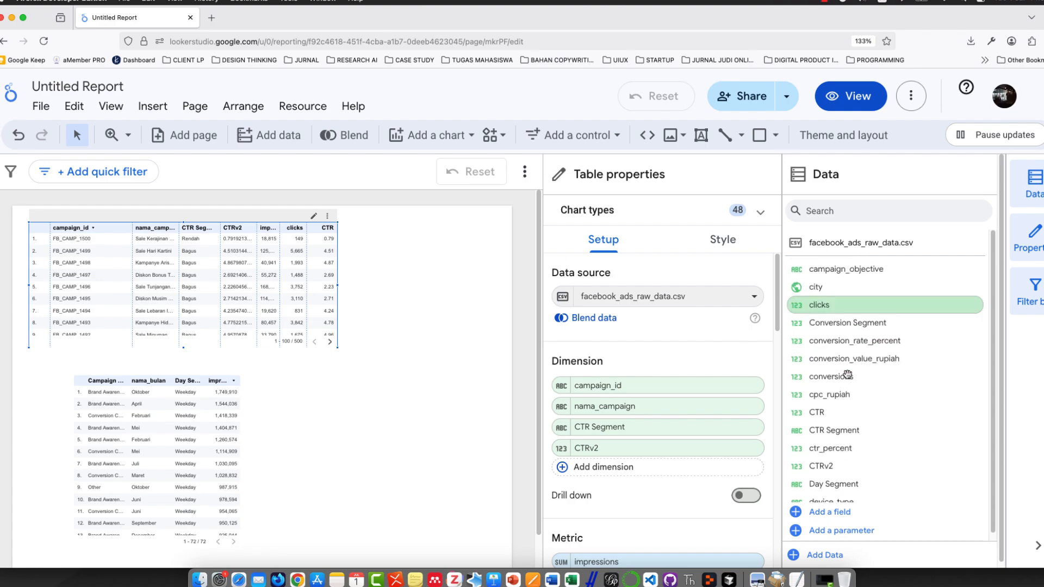
left_click(796, 421)
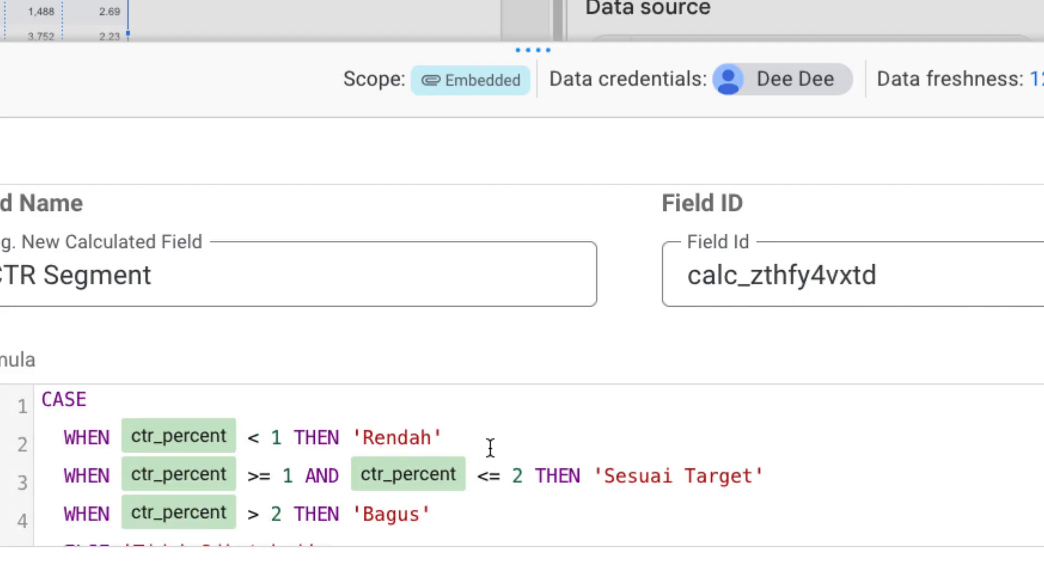
scroll(594, 489, "down", 2)
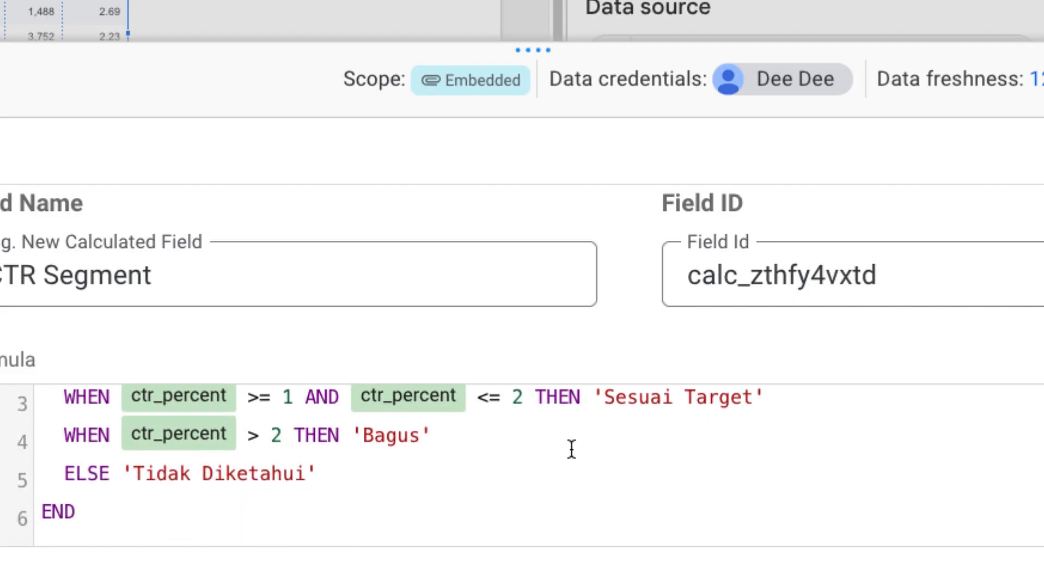
scroll(570, 443, "up", 1)
scroll(218, 416, "up", 1)
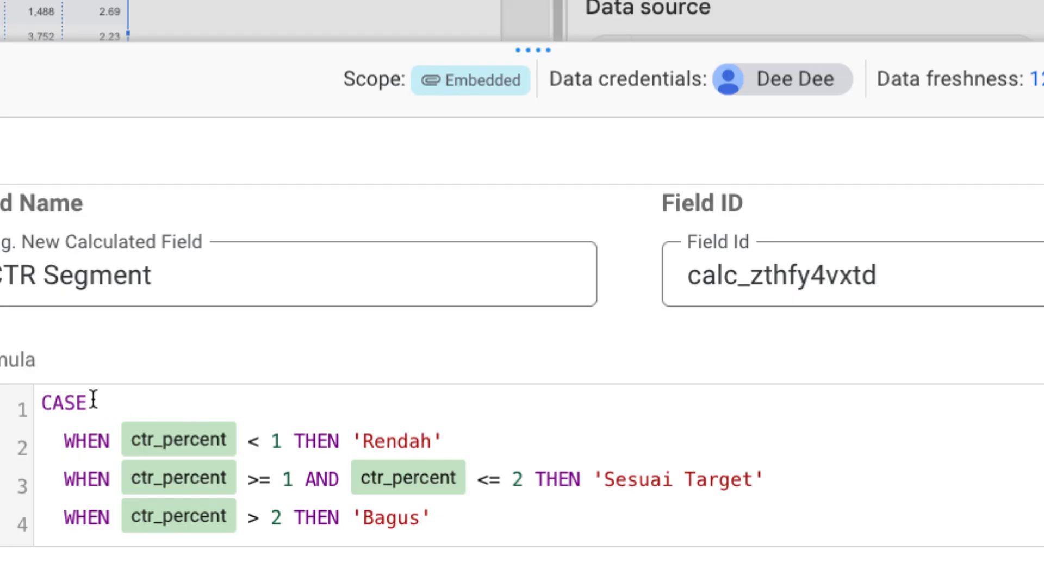
scroll(76, 459, "down", 2)
scroll(96, 505, "up", 2)
scroll(543, 491, "down", 2)
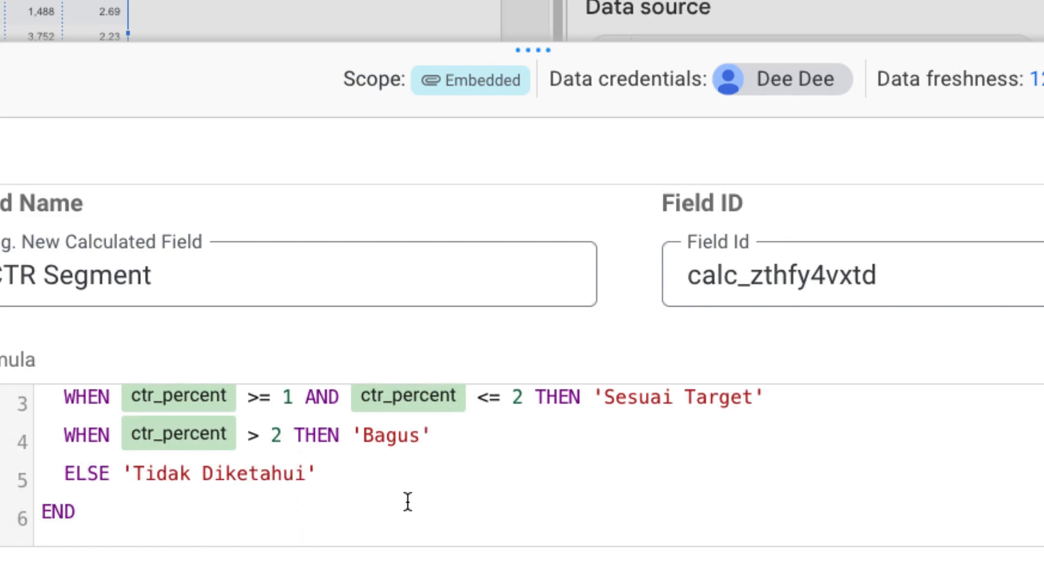
scroll(407, 494, "up", 1)
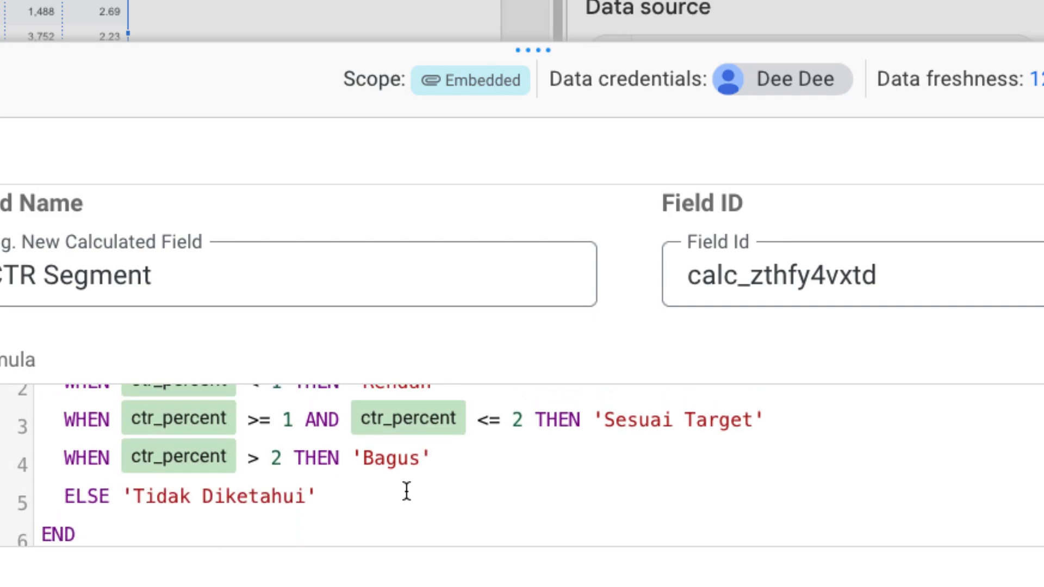
scroll(408, 488, "up", 1)
scroll(408, 488, "down", 1)
scroll(305, 457, "up", 1)
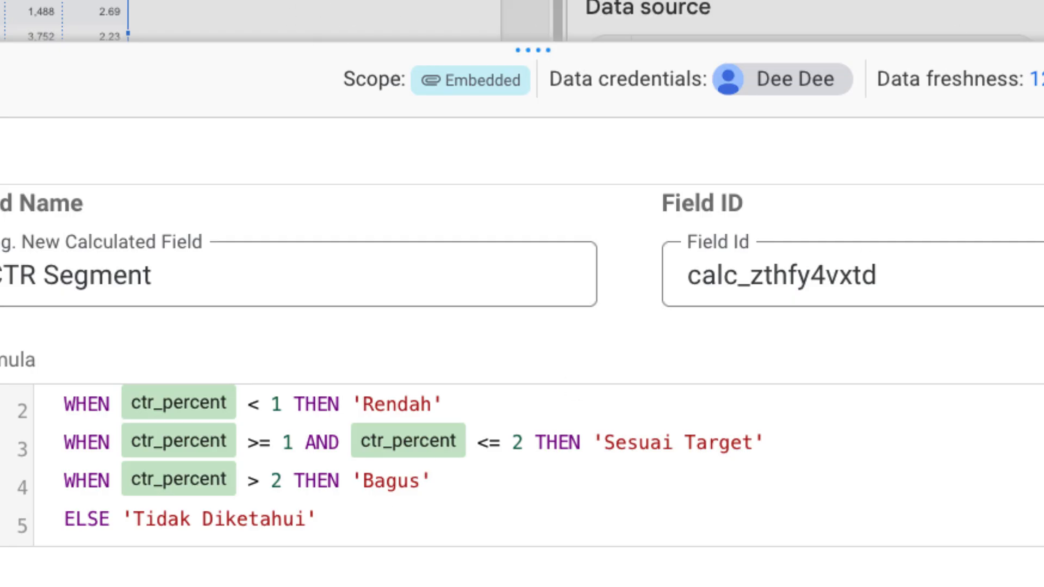
key("Escape")
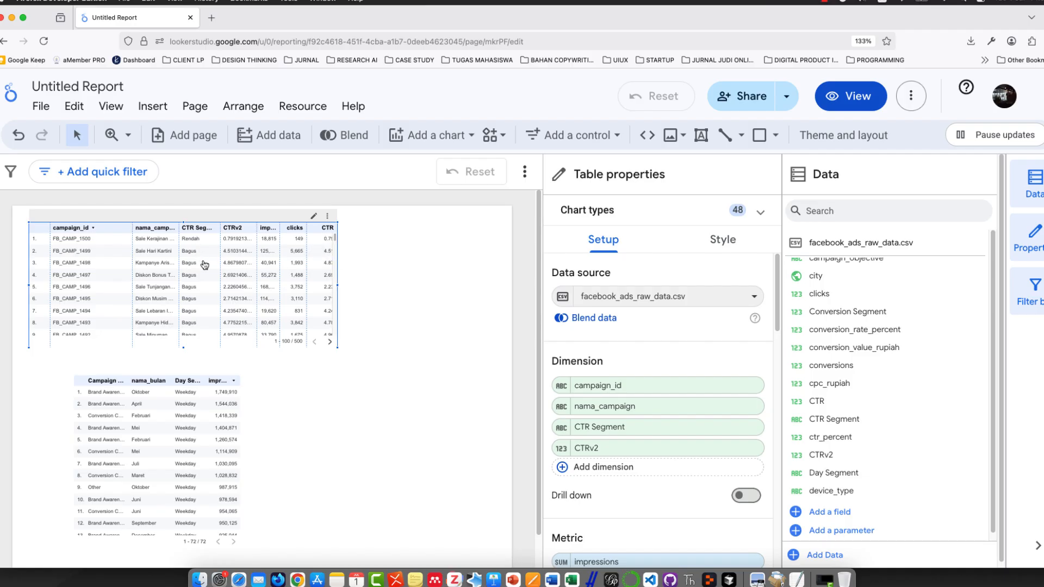
scroll(204, 269, "down", 5)
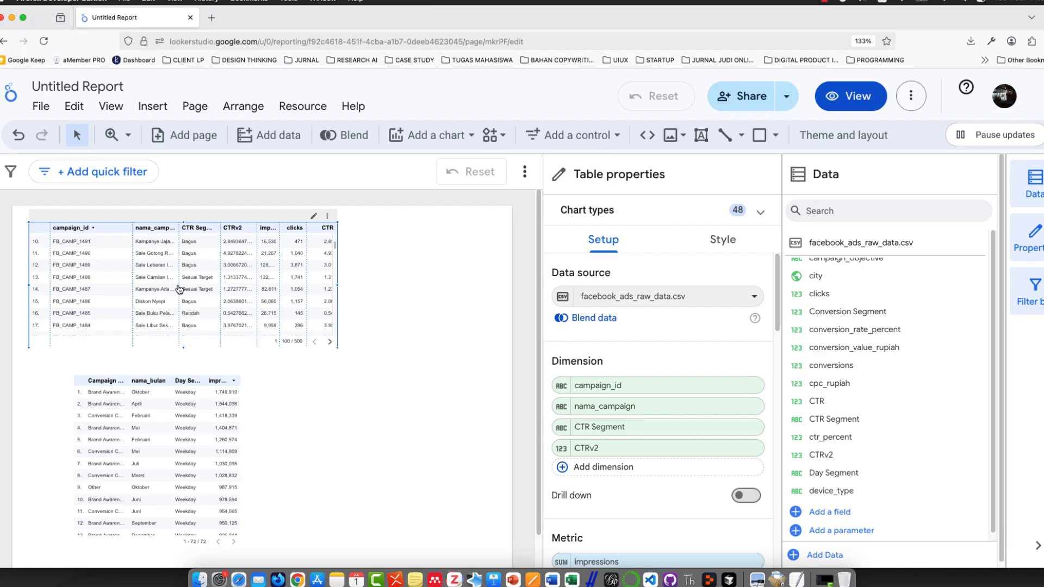
scroll(203, 281, "down", 2)
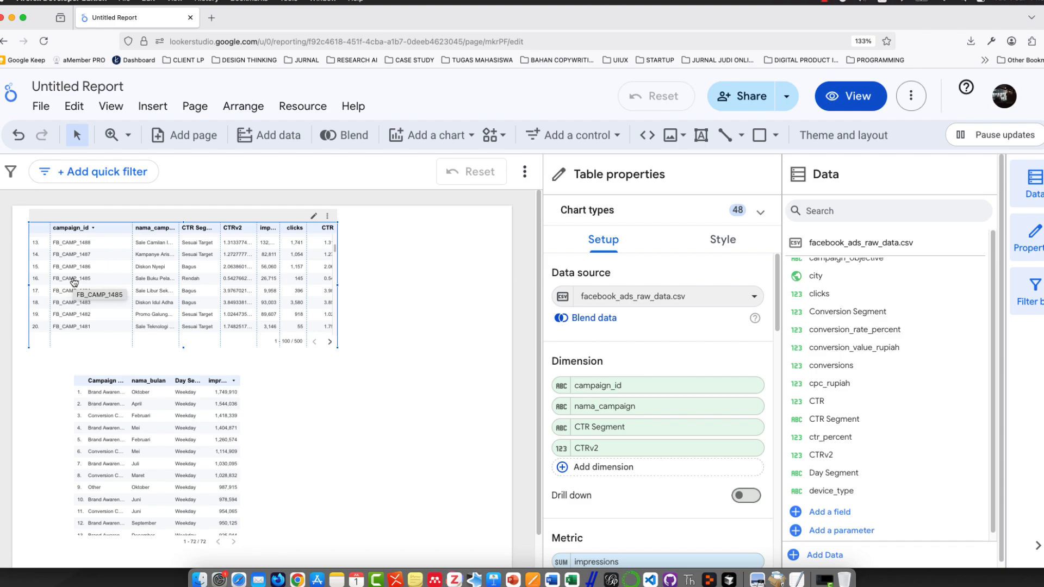
Return to the Looker Studio home page, open the Blended report and switch it to edit mode.
left_click(18, 93)
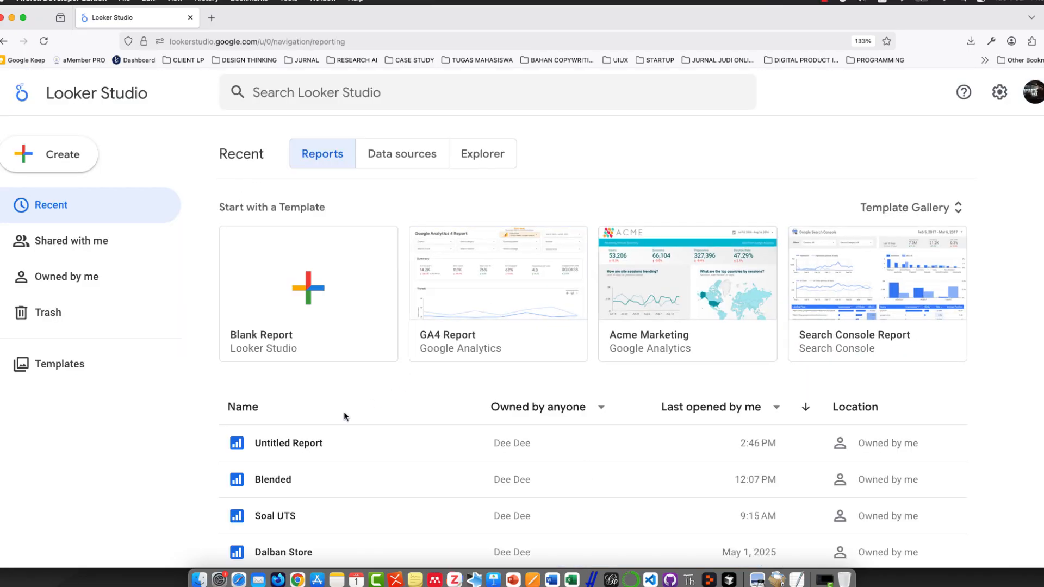
scroll(344, 412, "down", 2)
left_click(276, 367)
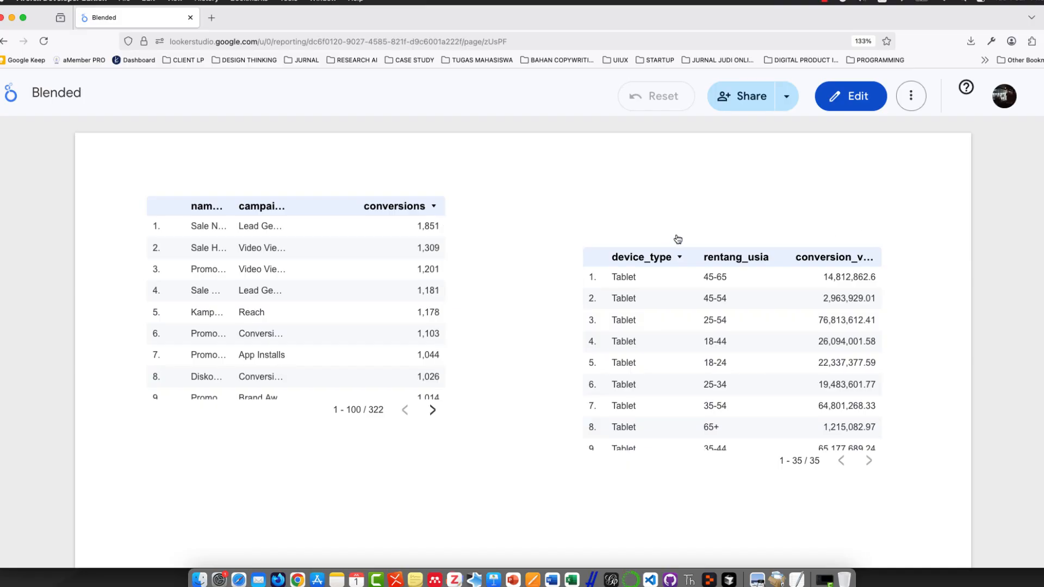
left_click(859, 96)
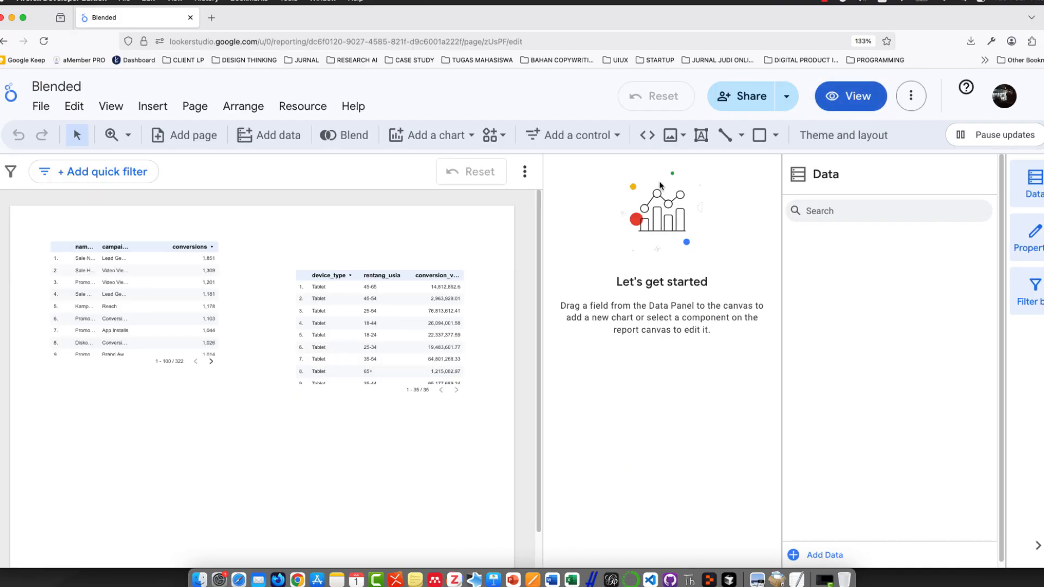
Switch to Finder, look through the dimension_tables and fact_tables folders of data_warehouse_project, and return to the Blended report.
key("super+Tab")
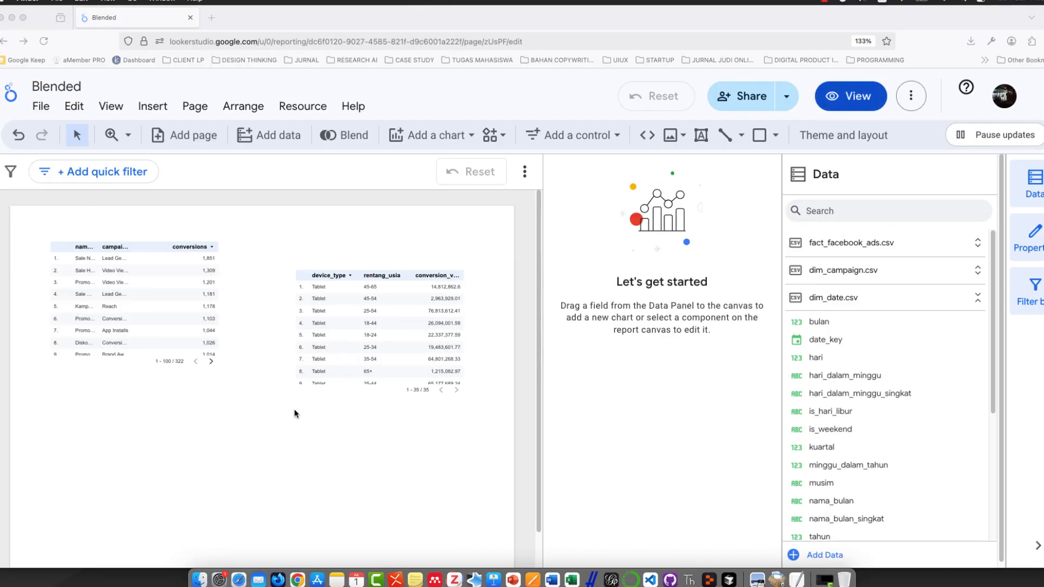
left_click_drag(680, 103, 396, 97)
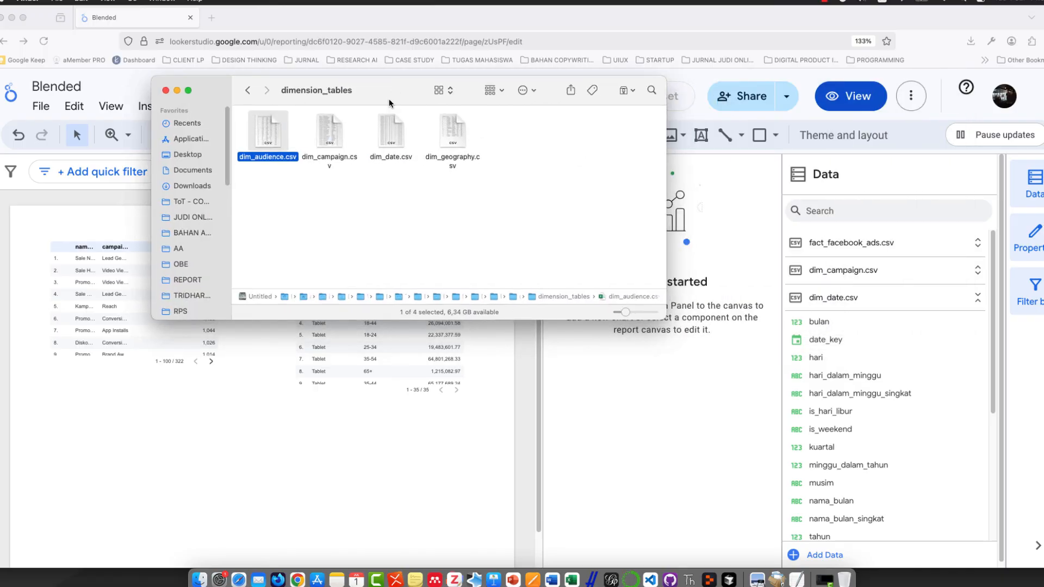
key("super+bracketleft")
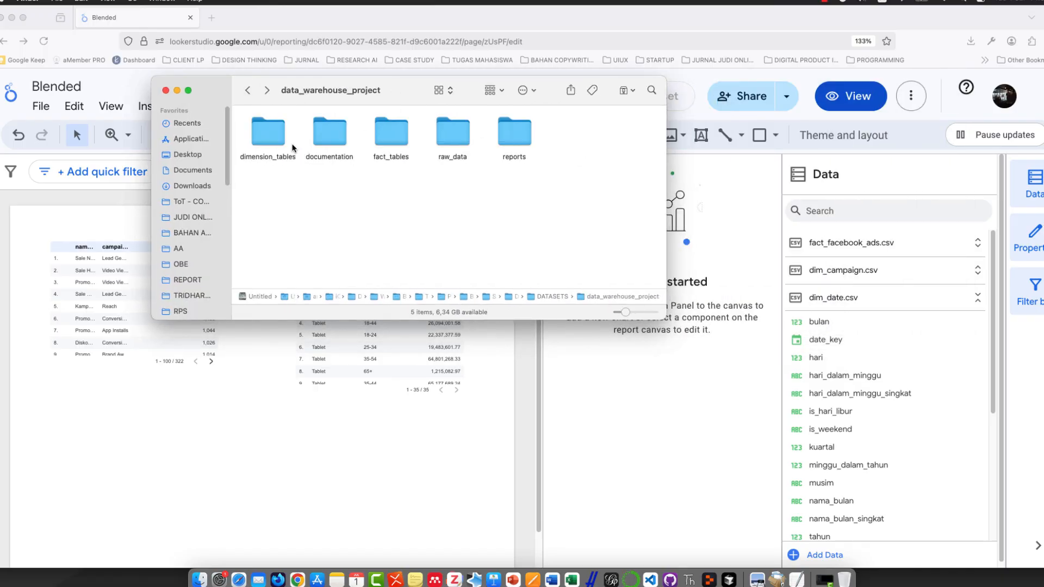
double_click(392, 132)
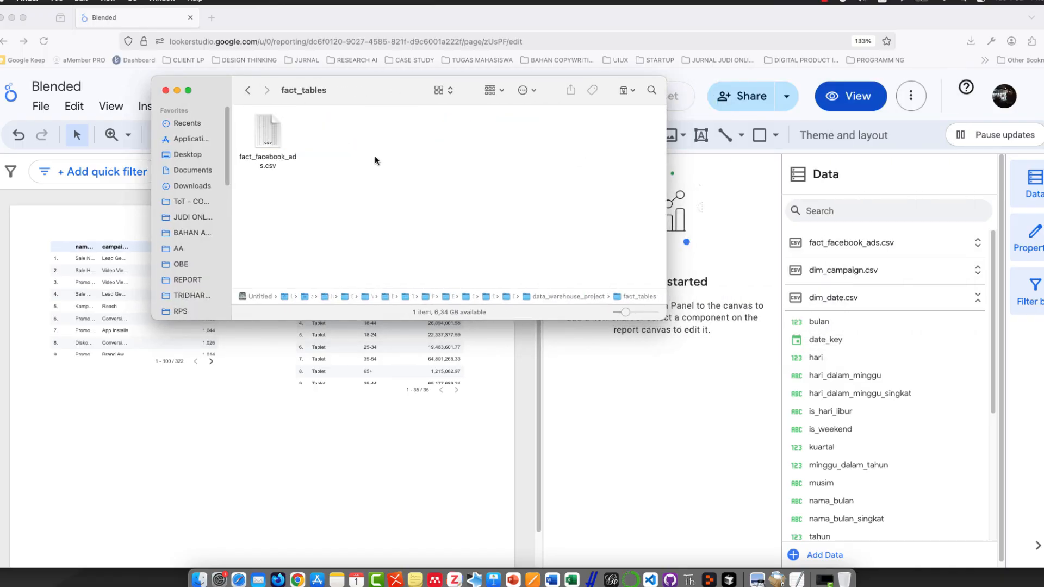
left_click(247, 91)
left_click(578, 448)
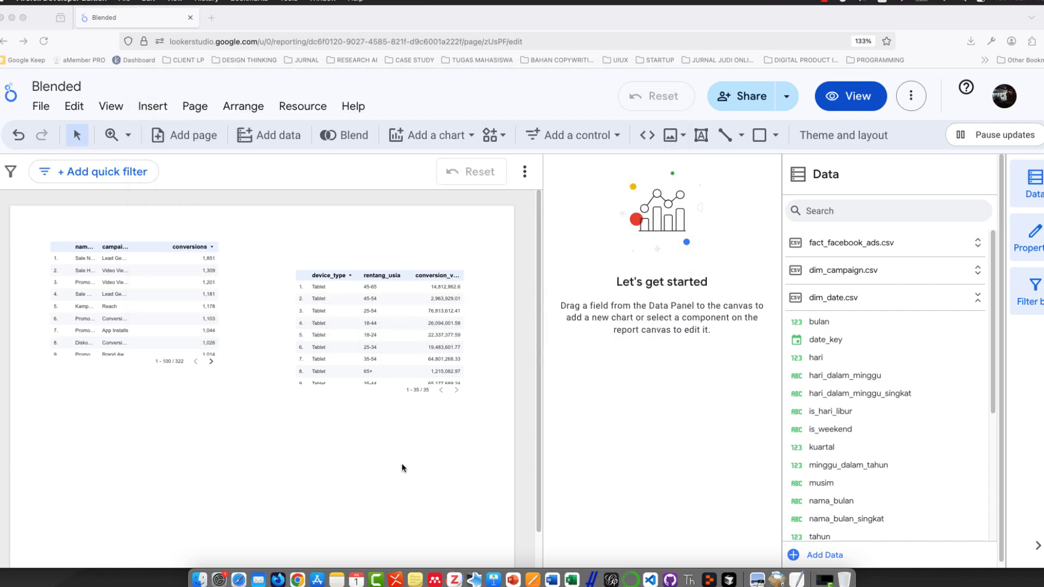
Delete both existing tables, the conversions table and the device_type table, from the report page.
left_click(178, 298)
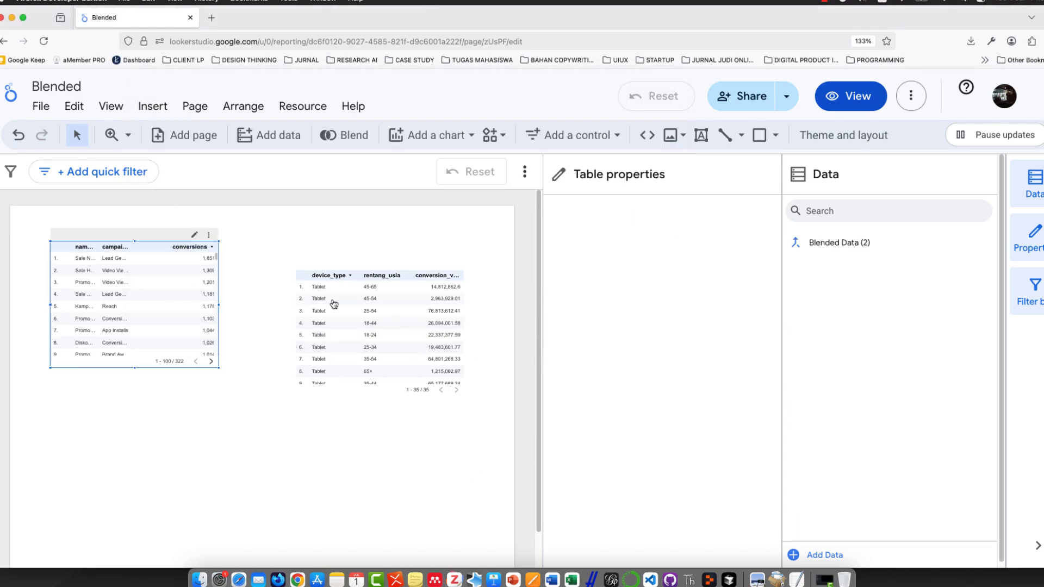
key("Delete")
left_click(351, 303)
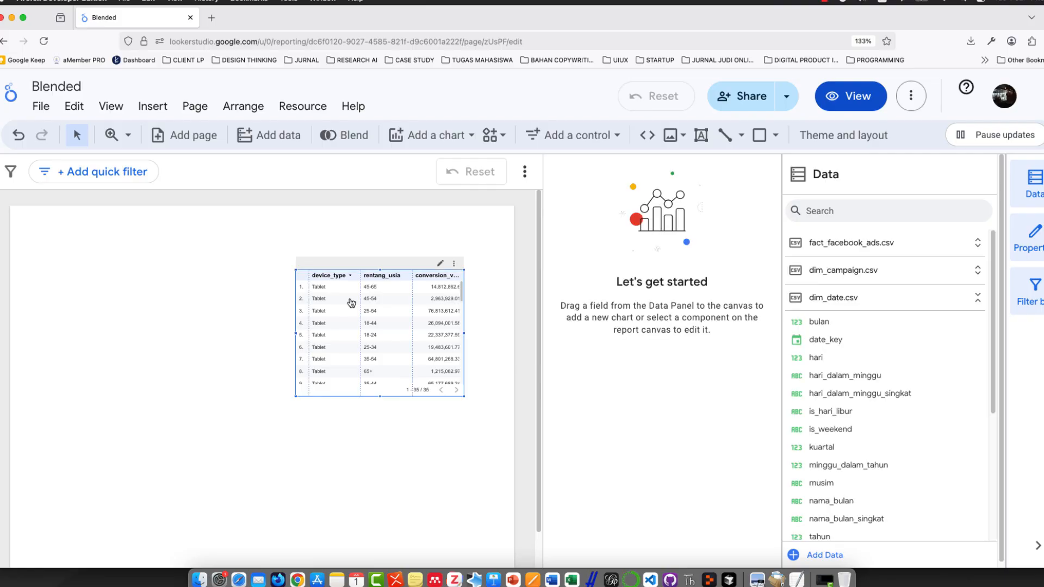
key("Delete")
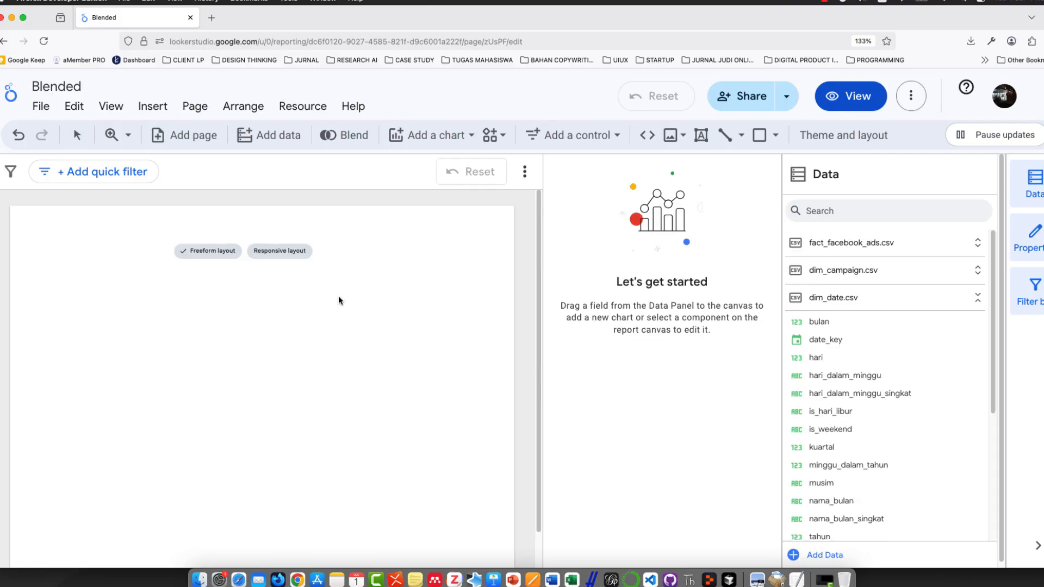
Collapse the dim_date.csv field list and insert a plain table chart in the upper part of the empty page.
left_click(934, 306)
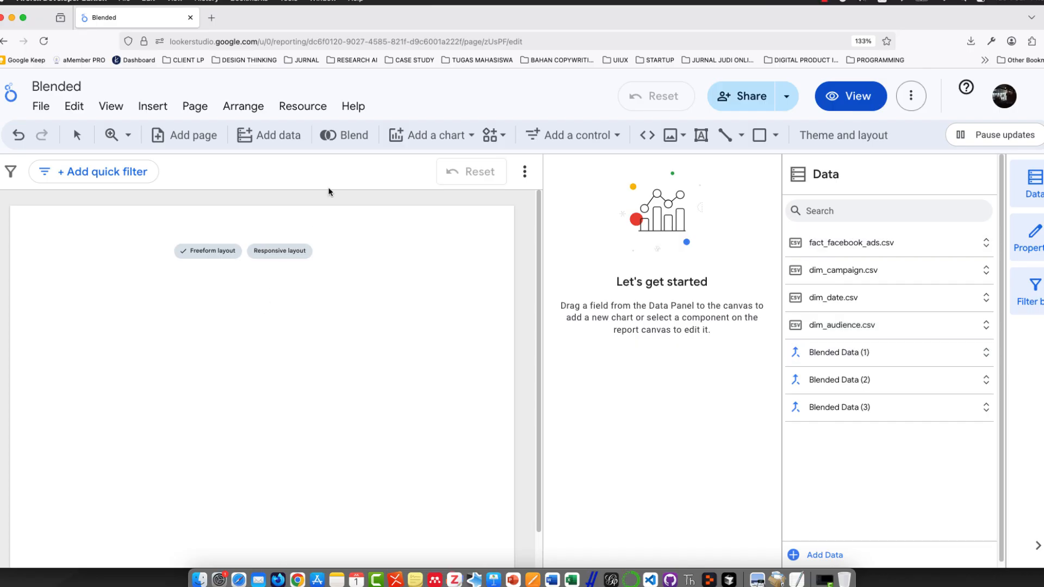
left_click(425, 139)
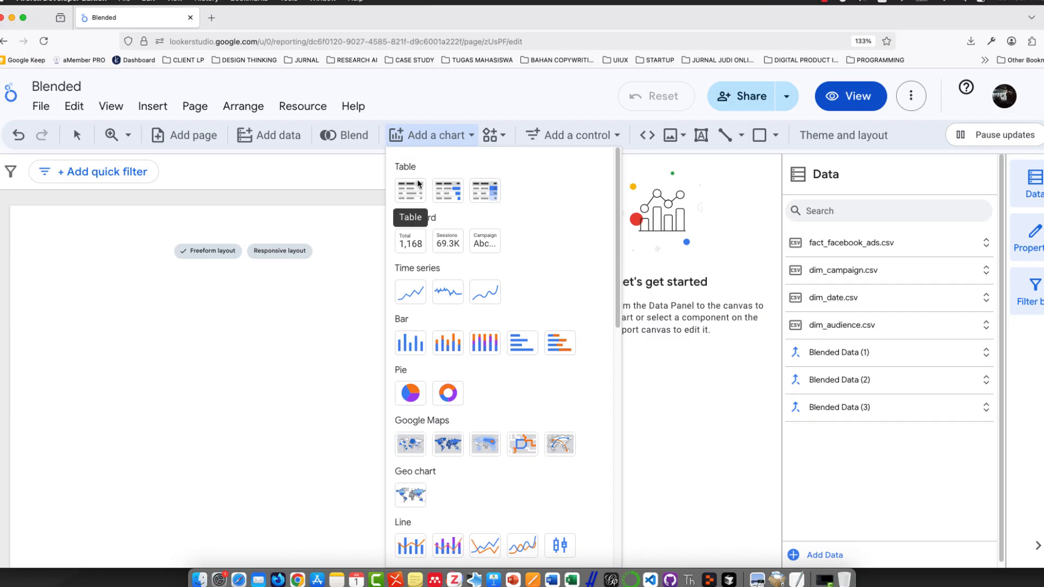
left_click(418, 187)
left_click(81, 282)
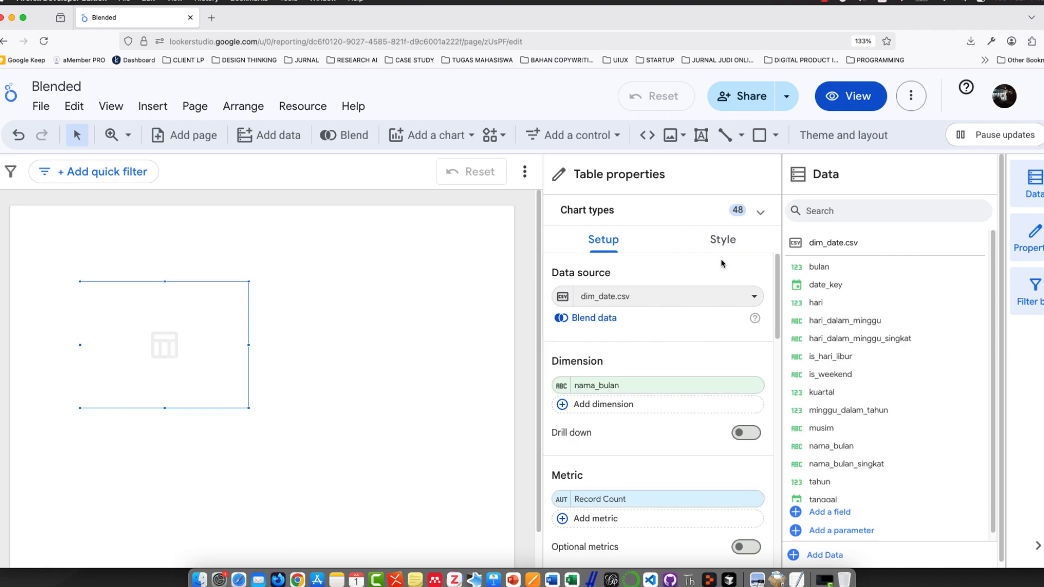
Start a data blend for the table with fact_facebook_ads.csv as Table 1 and dim_campaign.csv as Table 2.
left_click(595, 319)
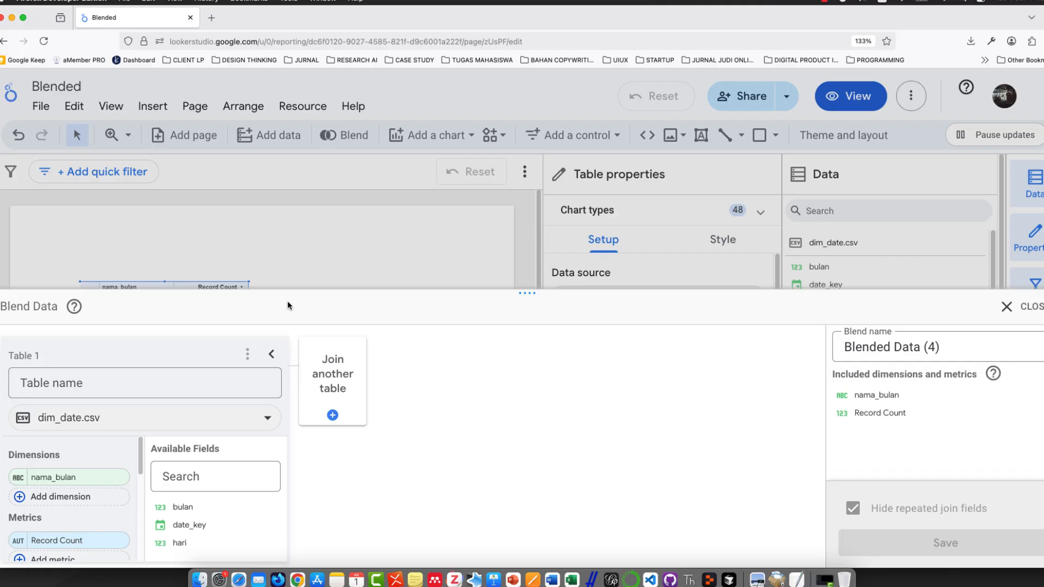
left_click(266, 417)
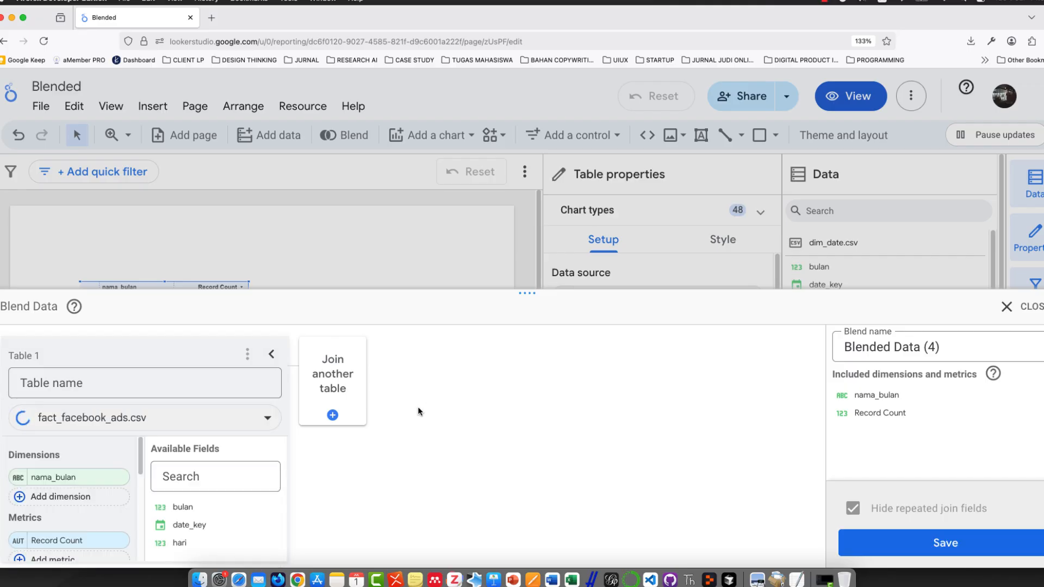
left_click(334, 368)
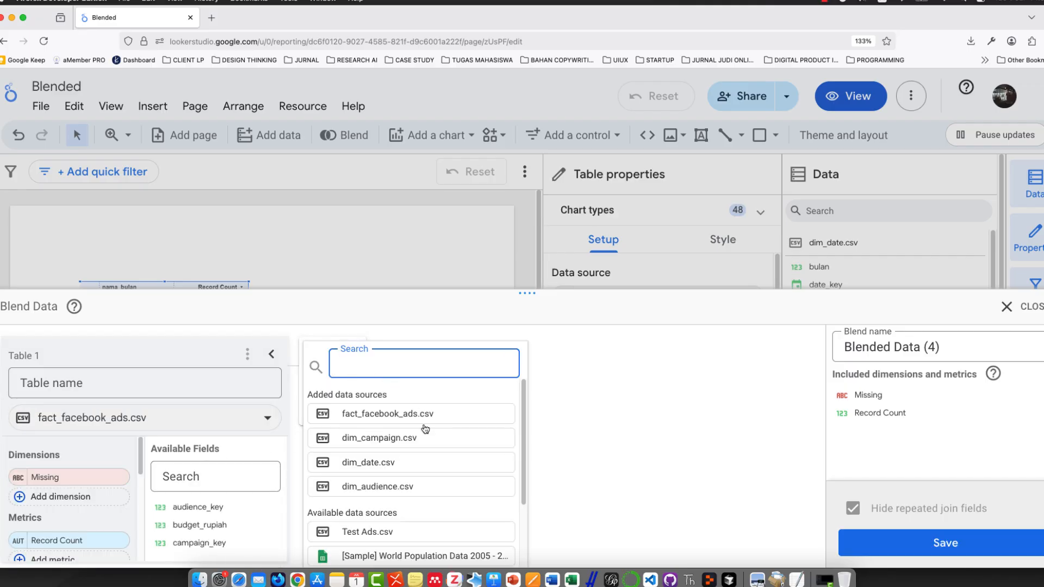
left_click(362, 441)
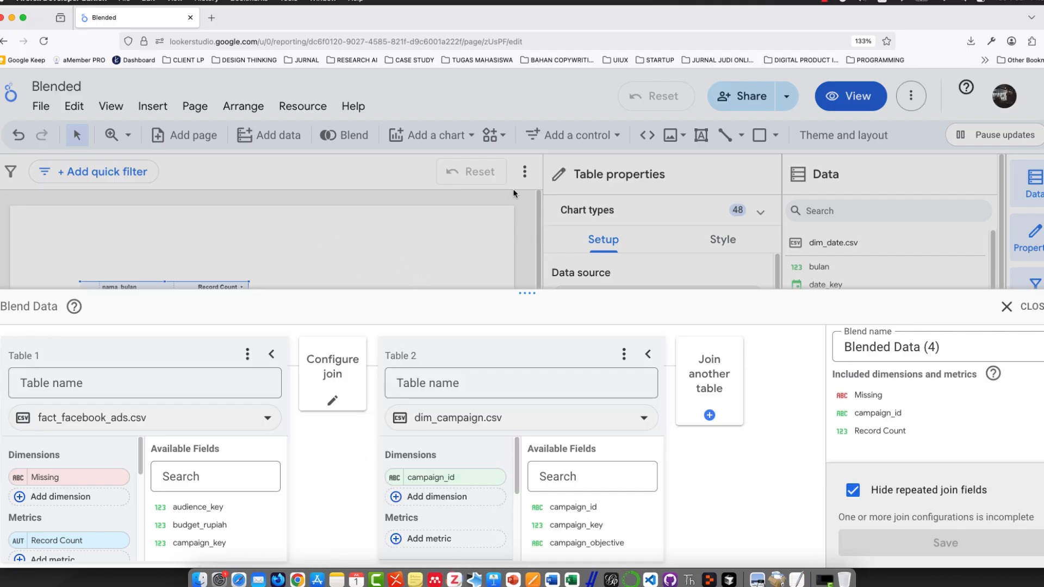
Switch to Finder, preview fact_facebook_ads.csv from the fact_tables folder with Quick Look to examine its key columns, and move the preview aside.
left_click(199, 580)
double_click(405, 137)
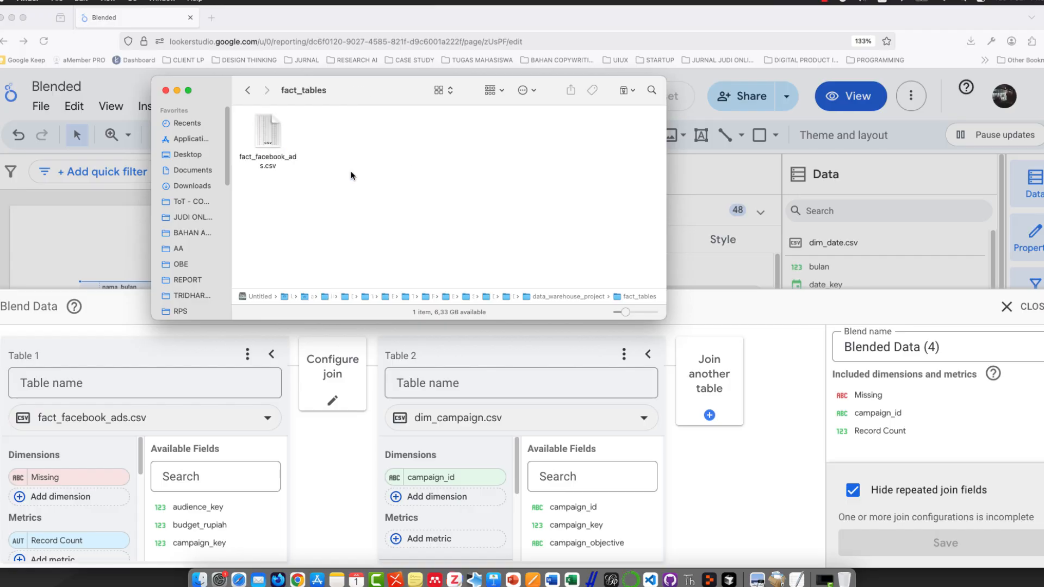
left_click(277, 133)
right_click(275, 124)
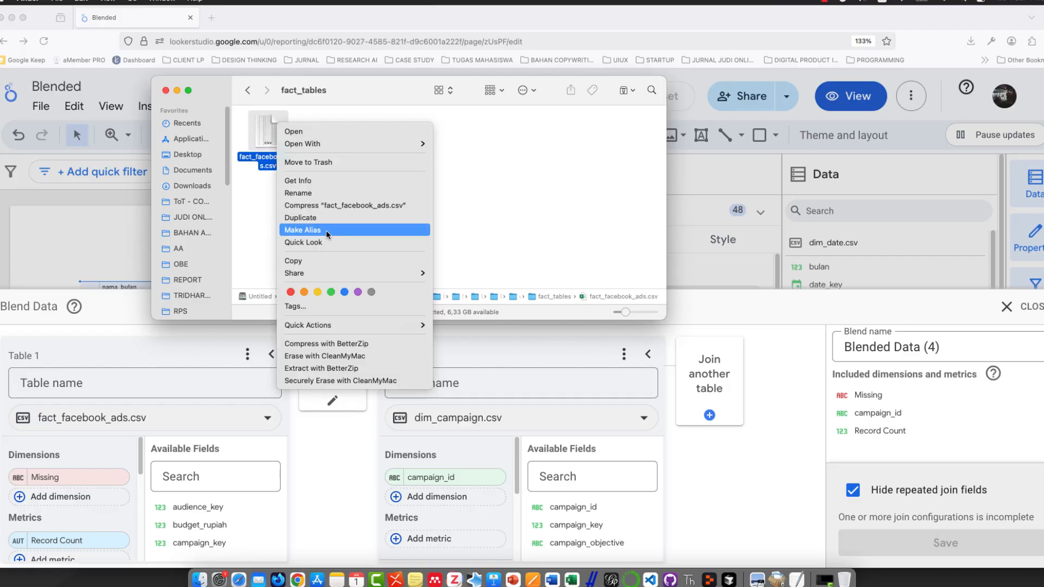
left_click(324, 241)
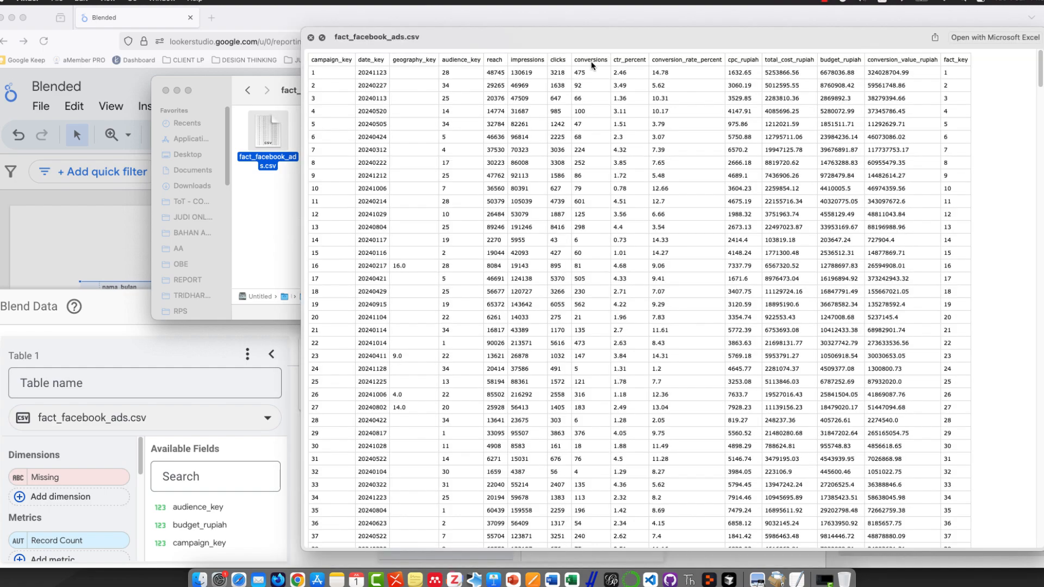
left_click_drag(592, 41, 435, 51)
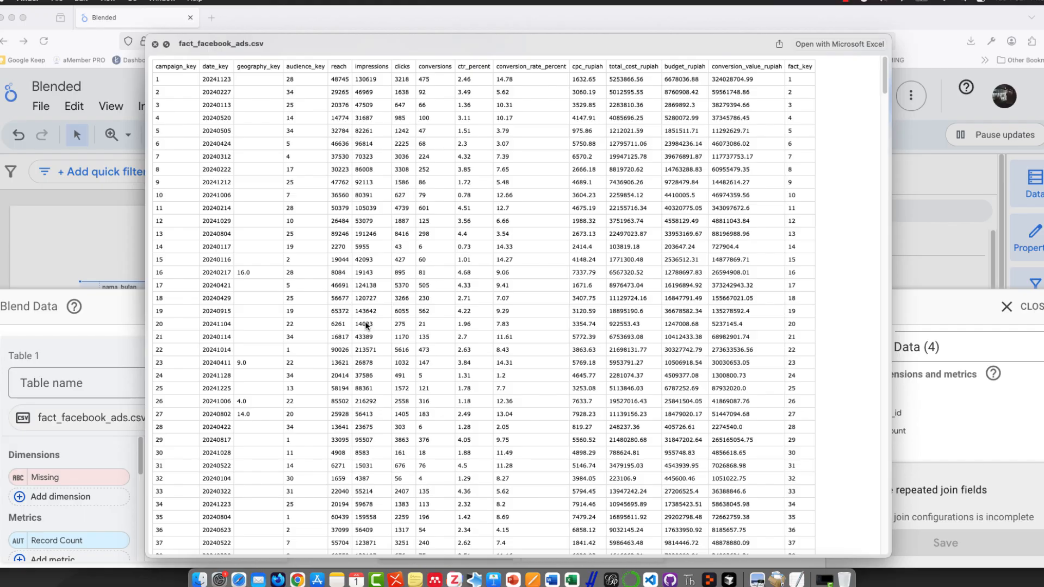
left_click_drag(334, 44, 626, 116)
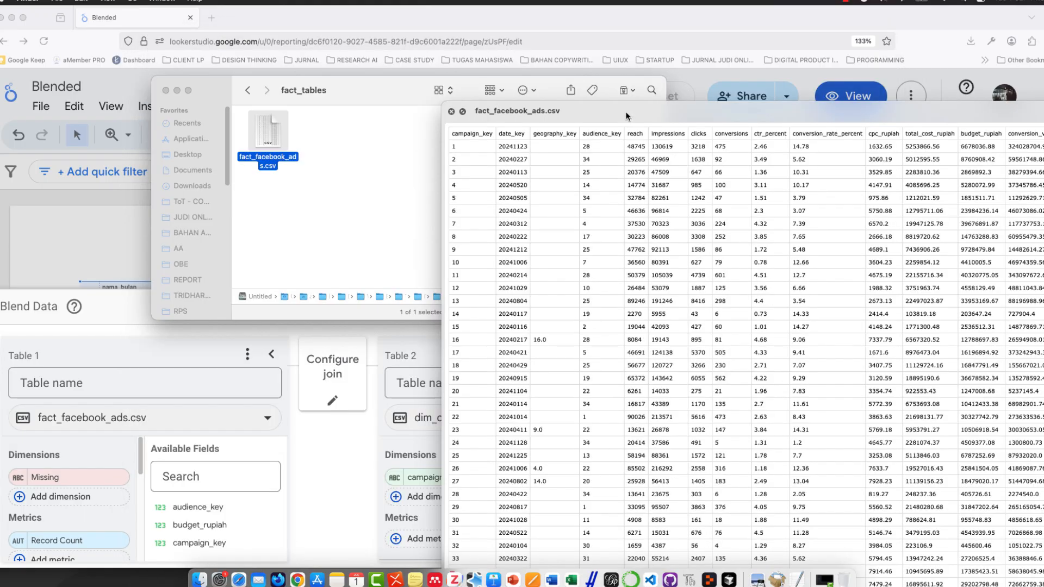
Preview dim_campaign.csv from the dimension_tables folder with Quick Look to examine its key columns, close the preview and switch back to Looker Studio.
left_click(247, 90)
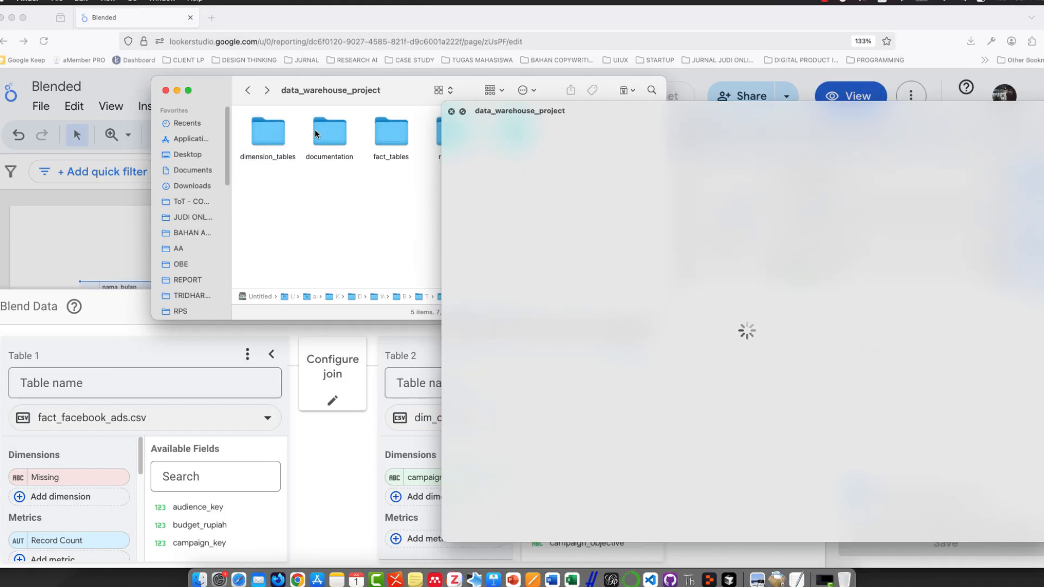
double_click(279, 132)
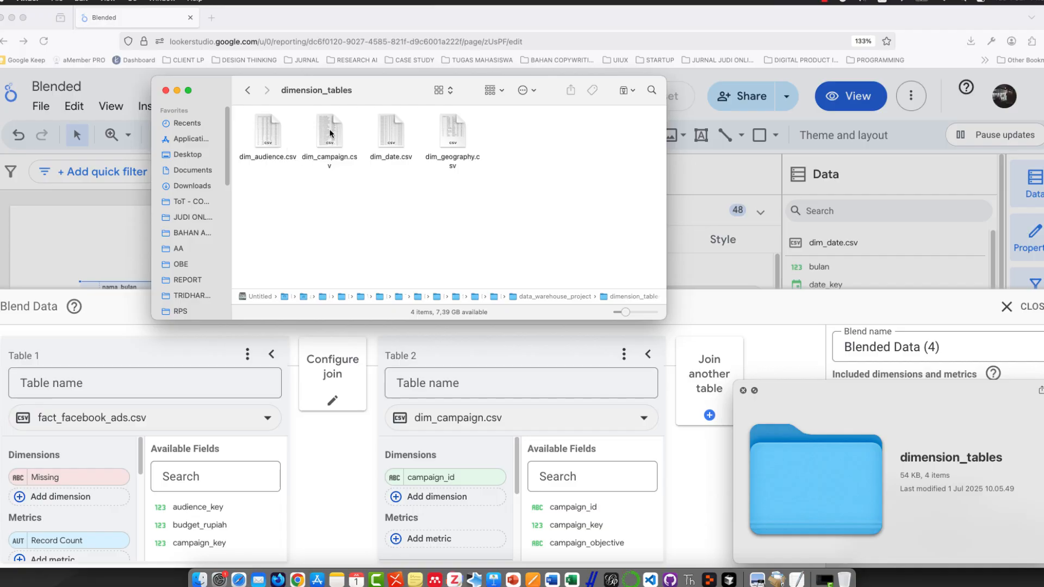
right_click(332, 132)
left_click(375, 248)
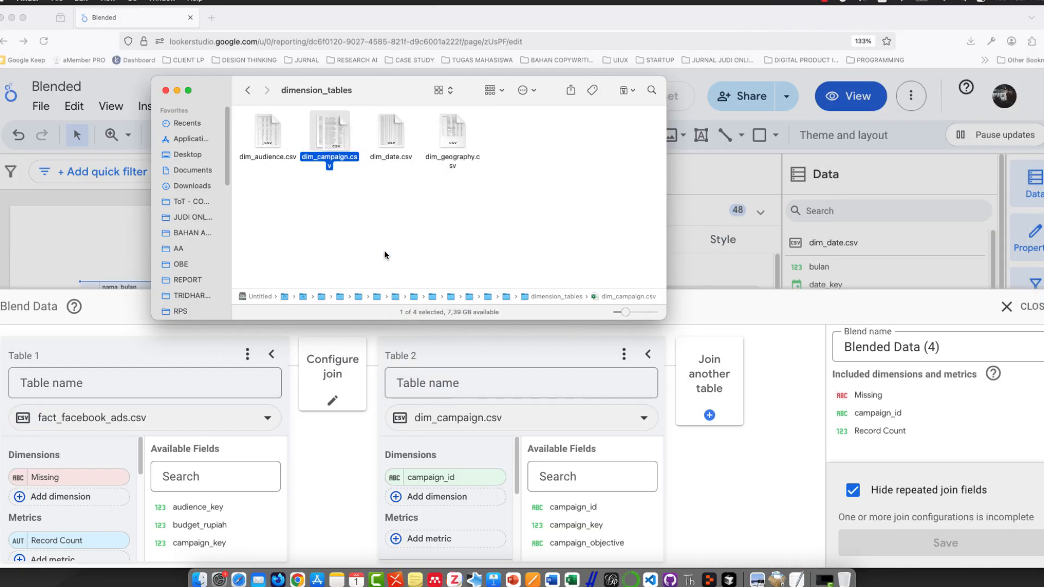
right_click(332, 131)
left_click(376, 239)
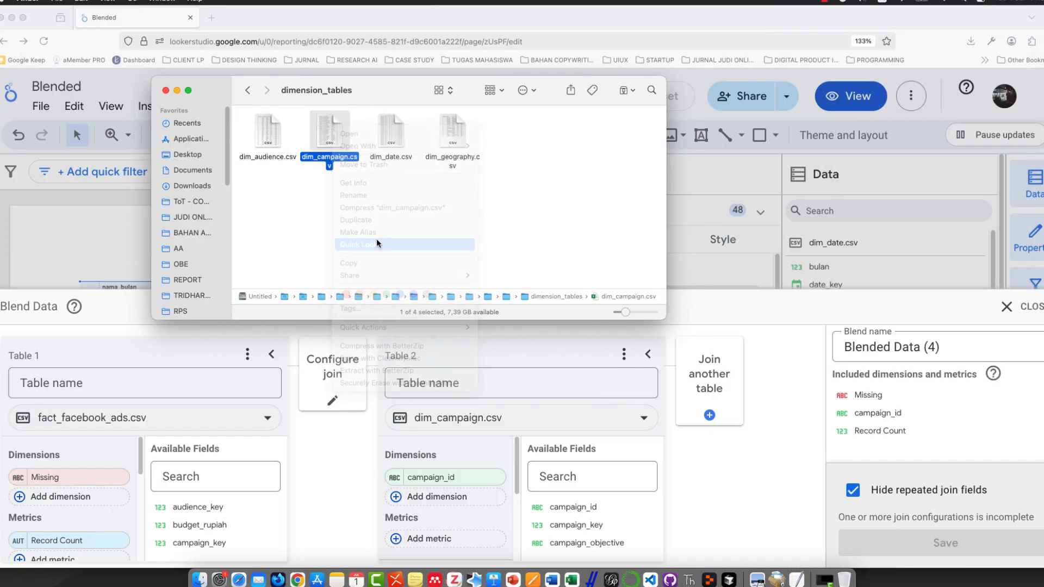
left_click_drag(869, 64, 504, 57)
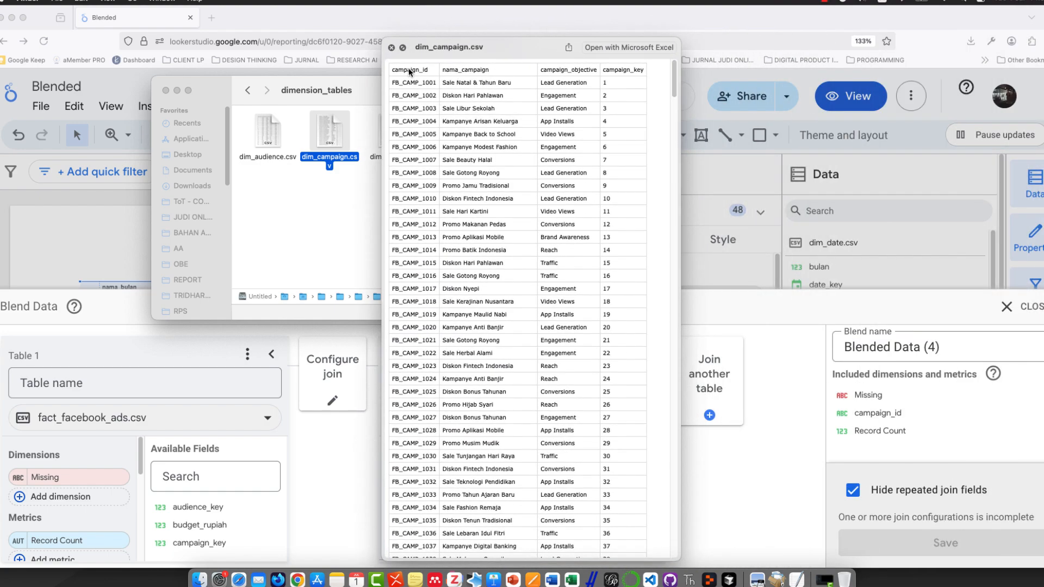
left_click_drag(499, 55, 511, 52)
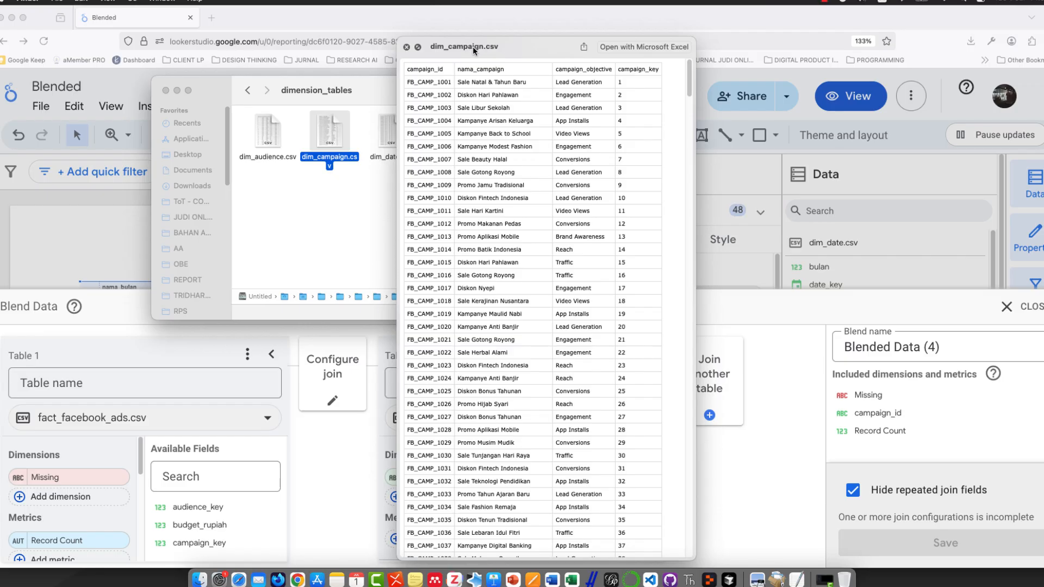
left_click(407, 46)
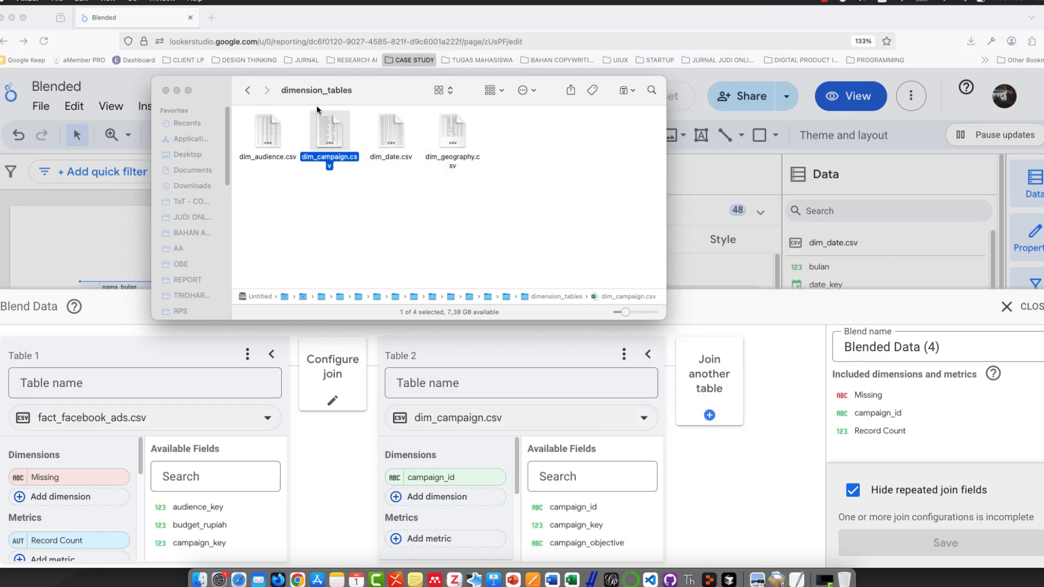
left_click(353, 22)
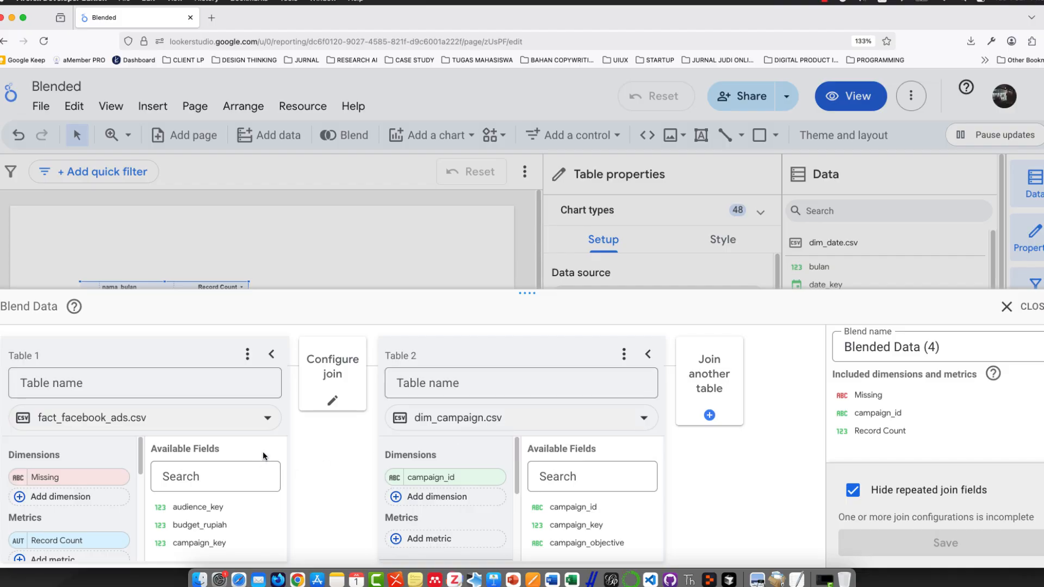
Add campaign_key as a dimension in both blend tables, removing Missing from Table 1 and campaign_id from Table 2.
mouse_move(98, 474)
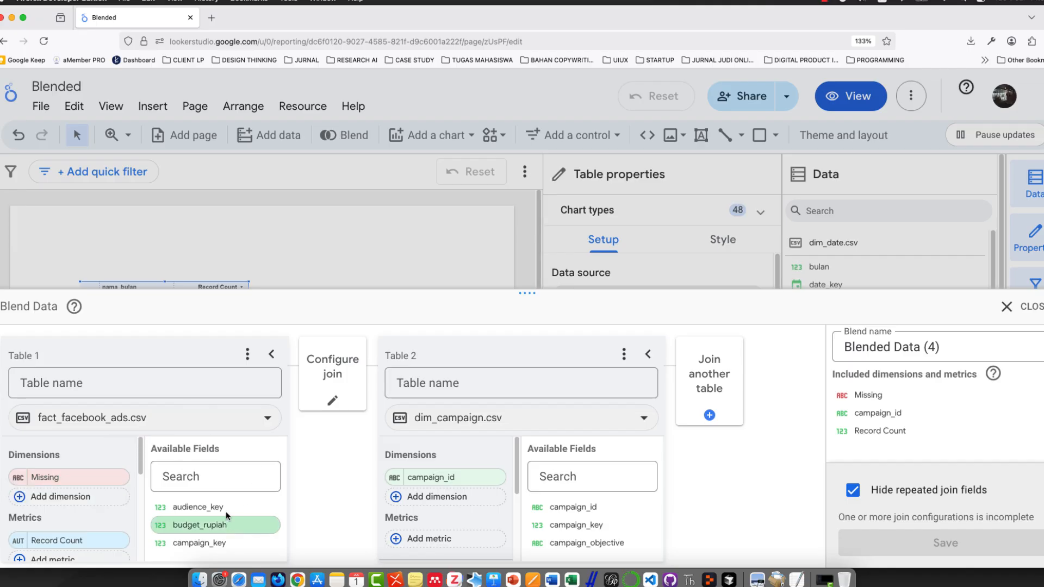
scroll(232, 516, "down", 1)
scroll(233, 515, "down", 1)
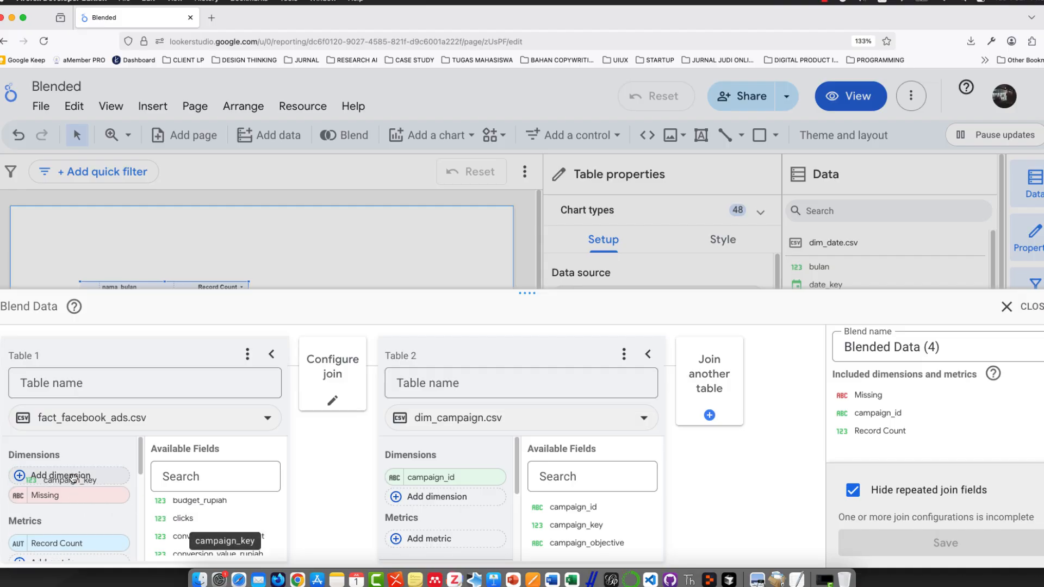
left_click_drag(75, 482, 74, 483)
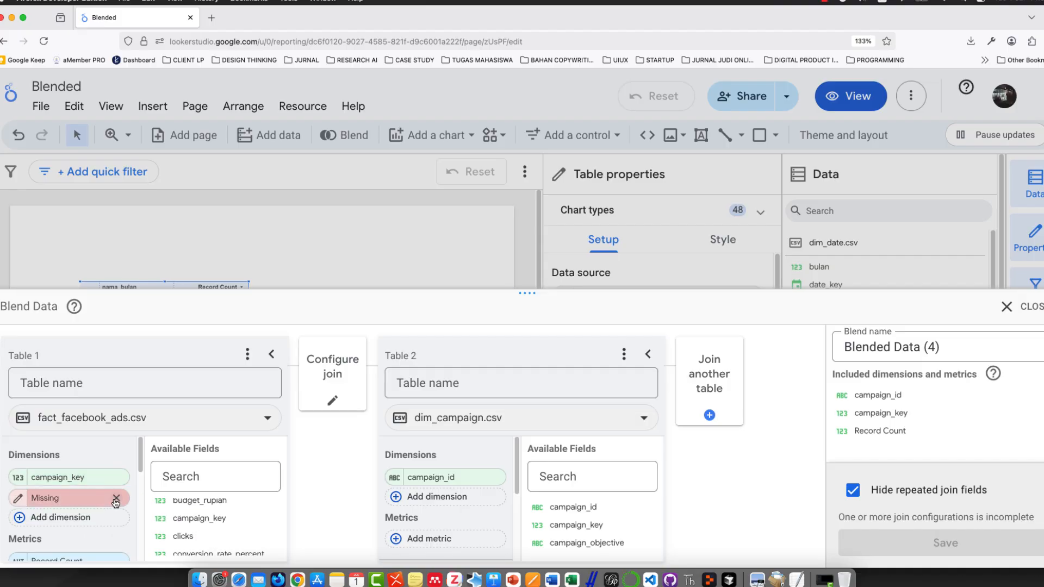
left_click_drag(593, 525, 453, 481)
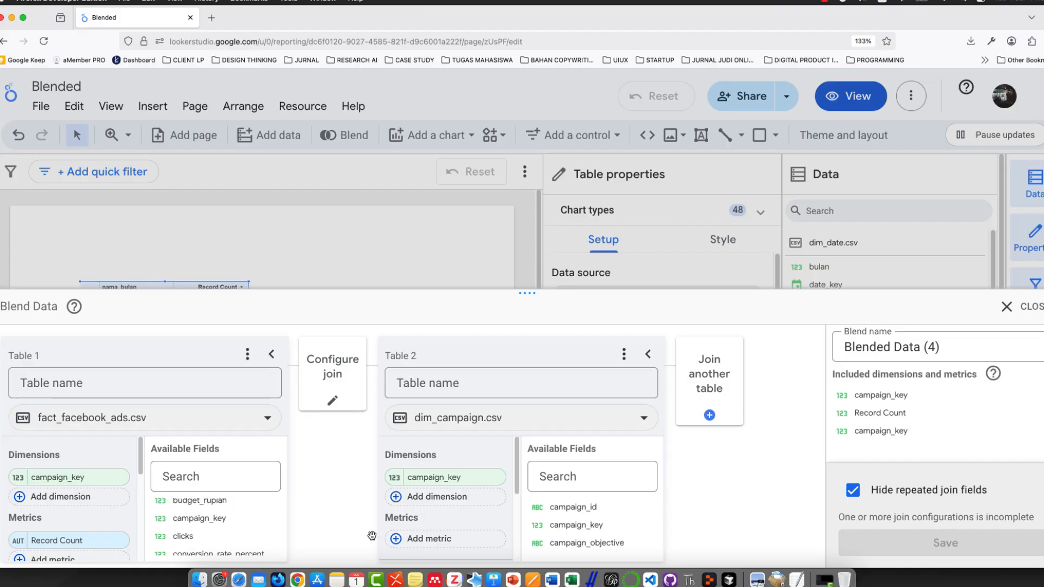
Add nama_campaign and campaign_objective as dimensions of the dim_campaign.csv table in the blend.
scroll(582, 531, "down", 2)
left_click_drag(583, 531, 459, 471)
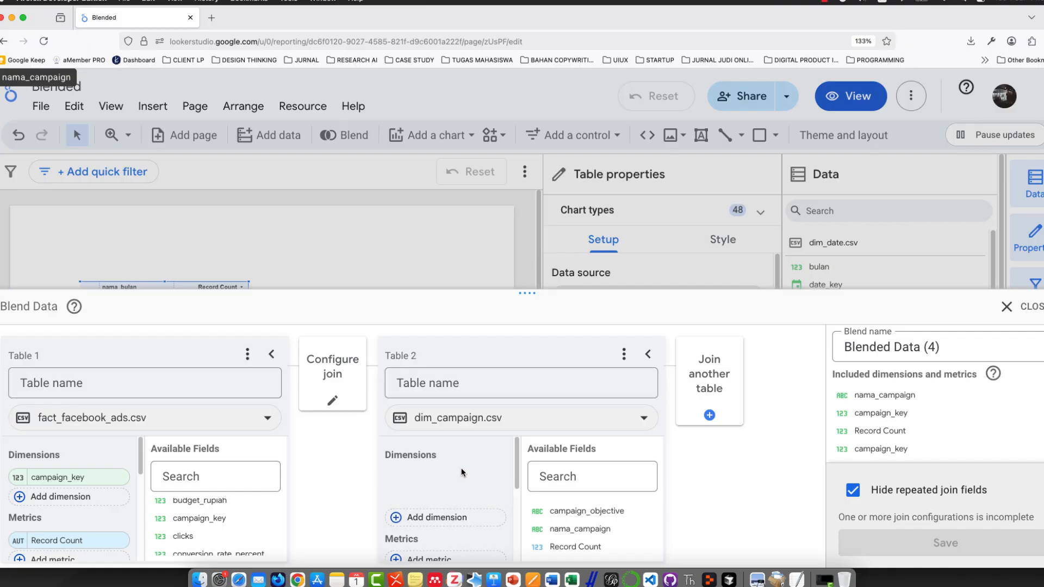
left_click(467, 477)
left_click(682, 521)
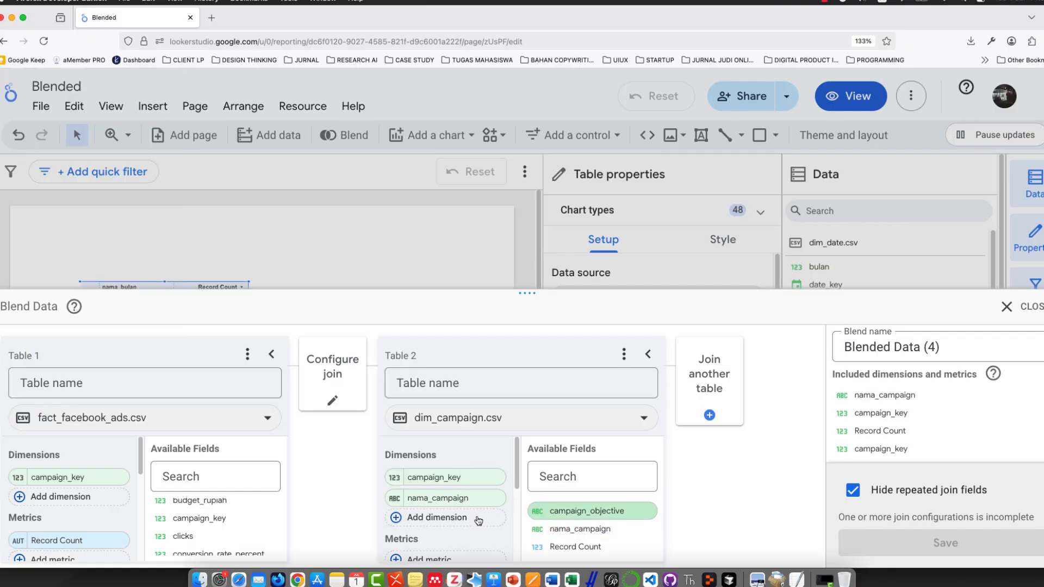
left_click(462, 518)
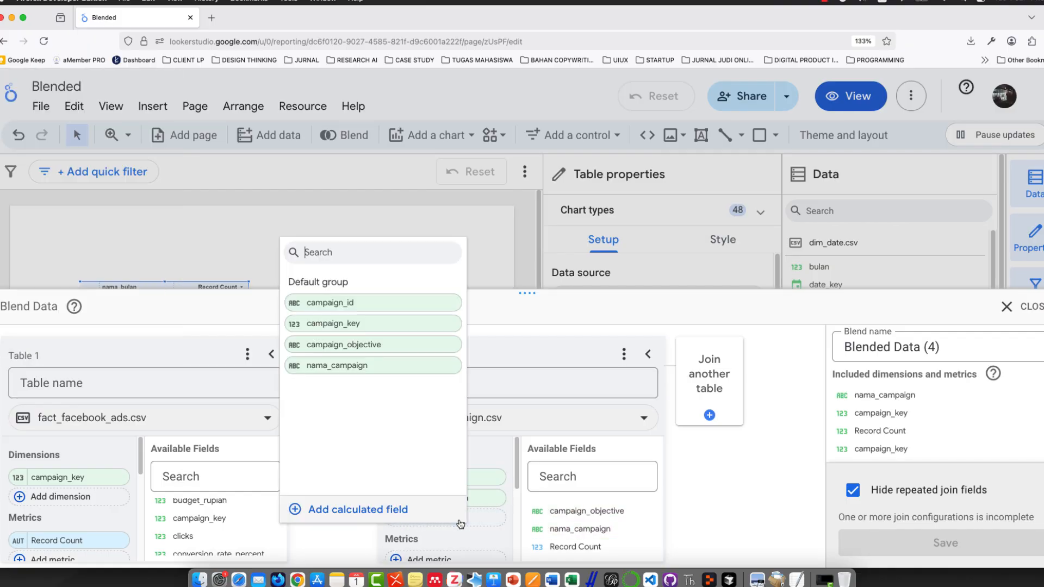
left_click(364, 346)
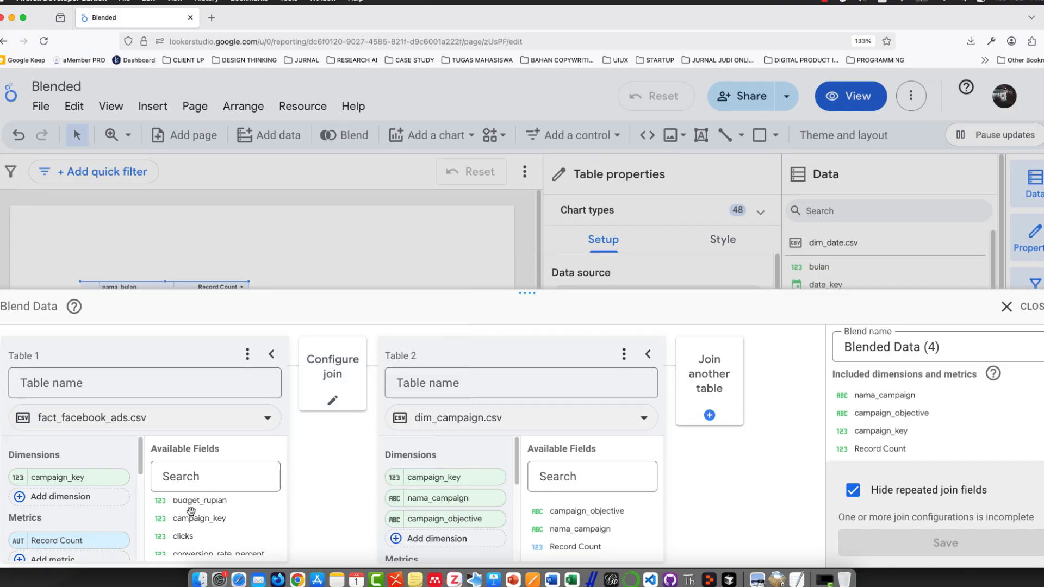
Add budget_rupiah and conversions as dimensions of the fact_facebook_ads.csv table in the blend.
left_click(80, 496)
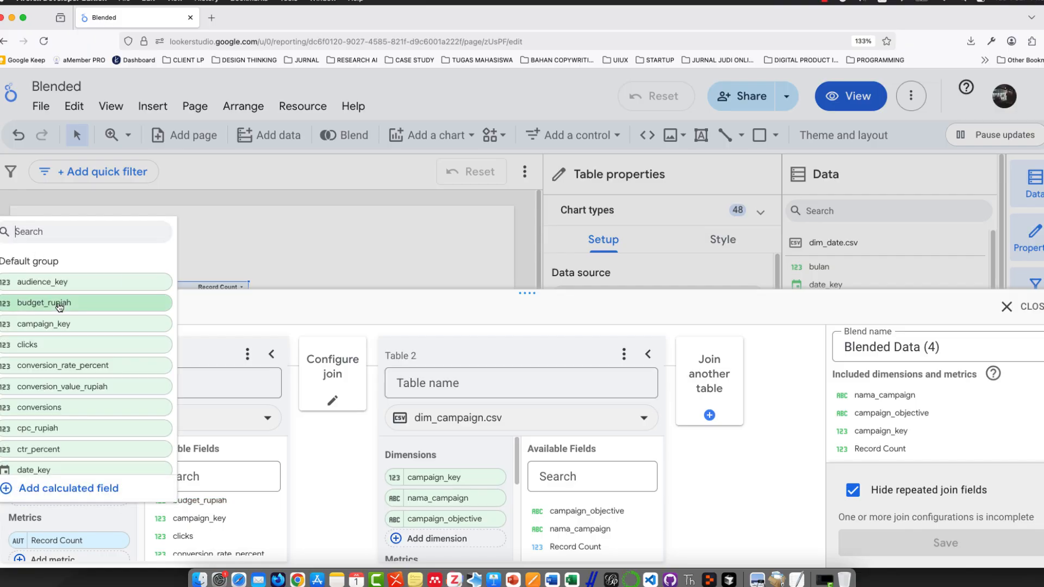
left_click(59, 299)
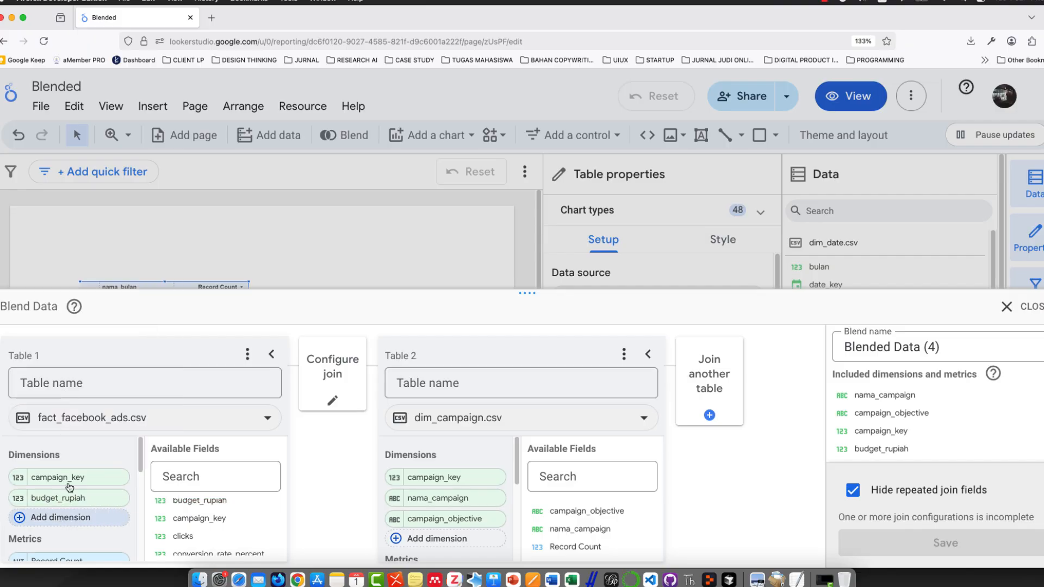
left_click(60, 518)
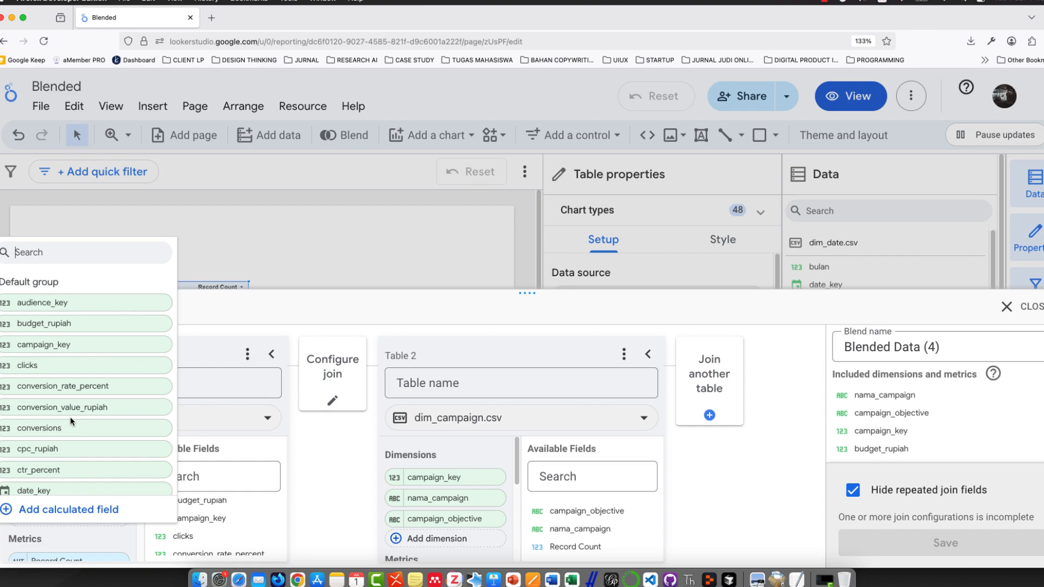
left_click(56, 429)
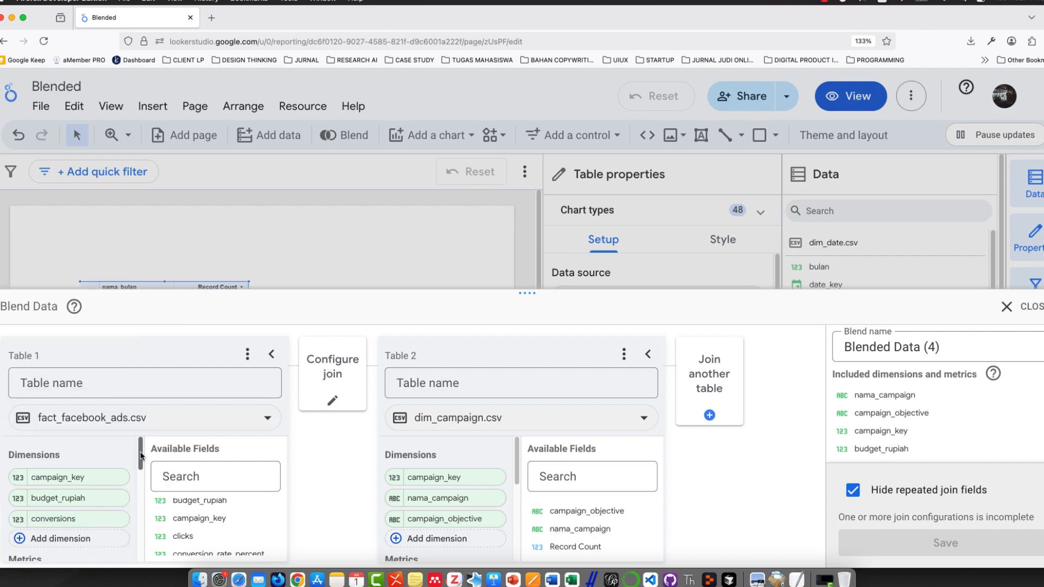
left_click_drag(141, 457, 141, 468)
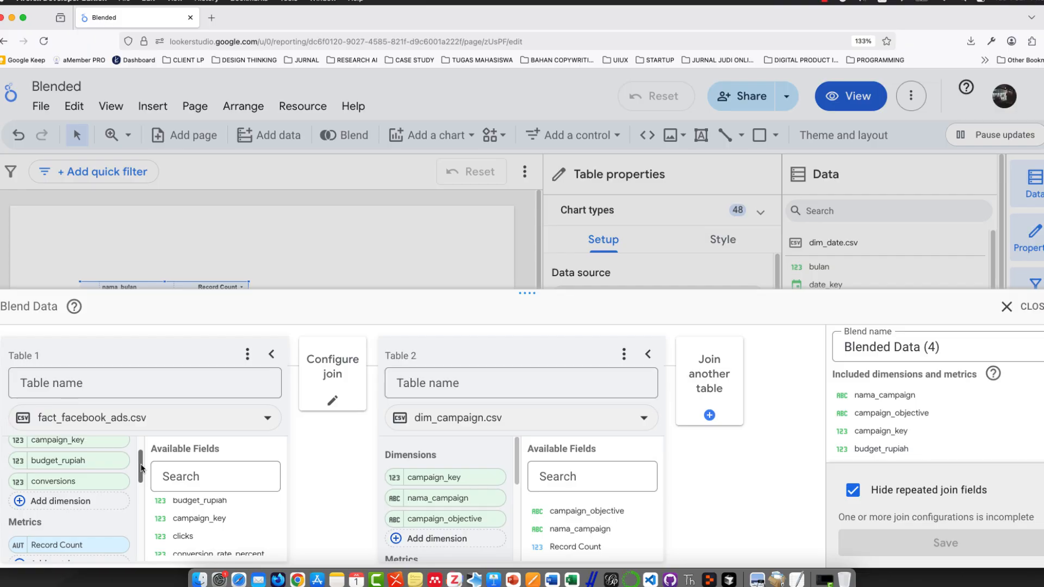
Configure a left outer join matching campaign_key in both tables, save the blend and return to the report.
left_click(336, 372)
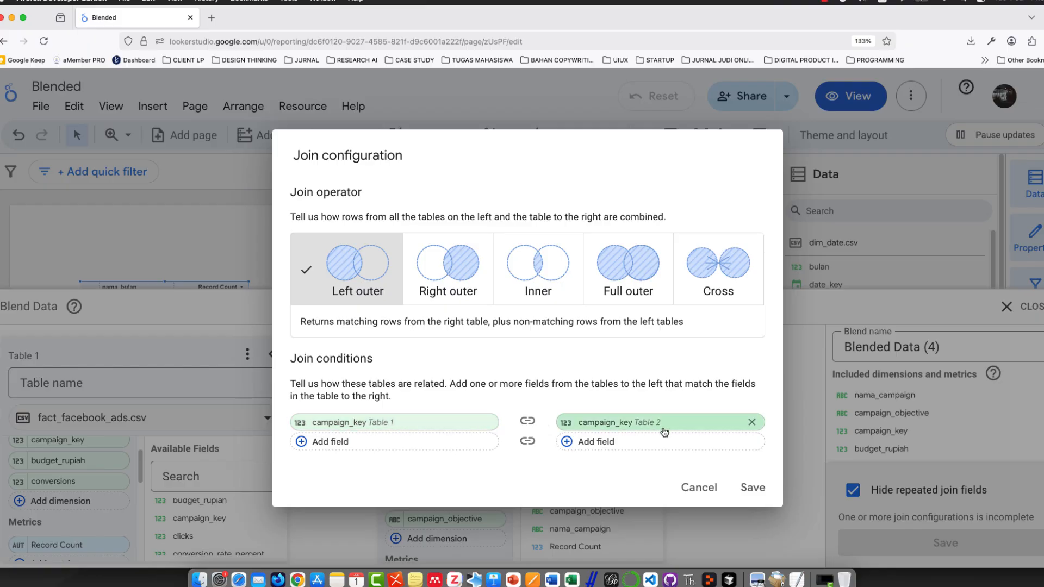
left_click(760, 489)
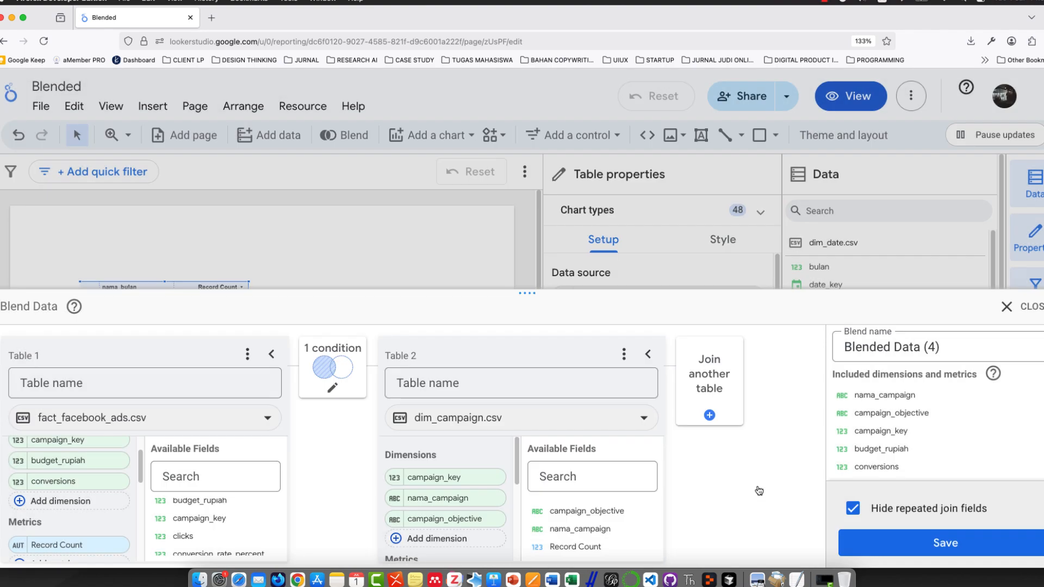
left_click(937, 541)
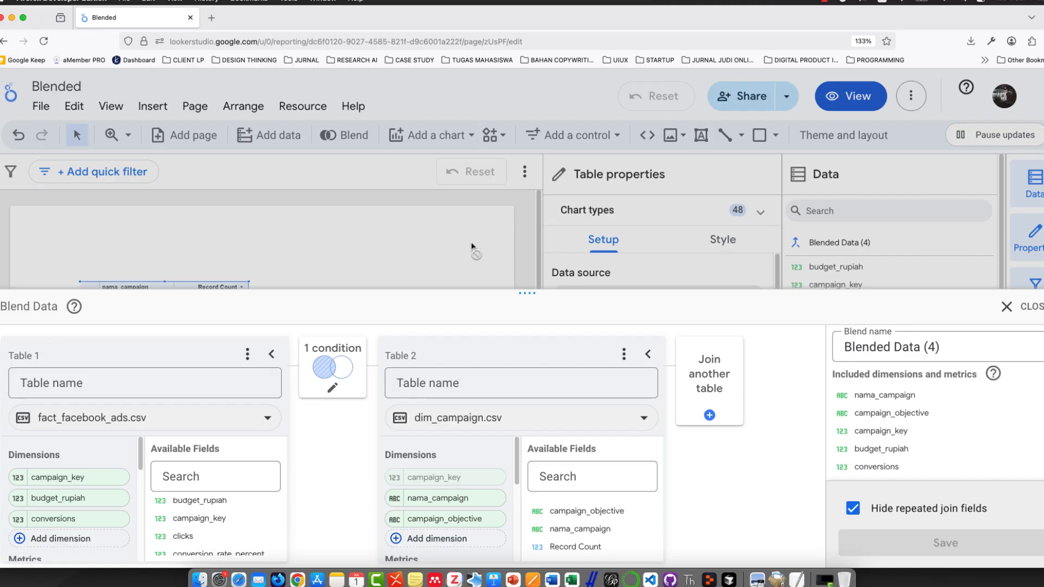
left_click(581, 266)
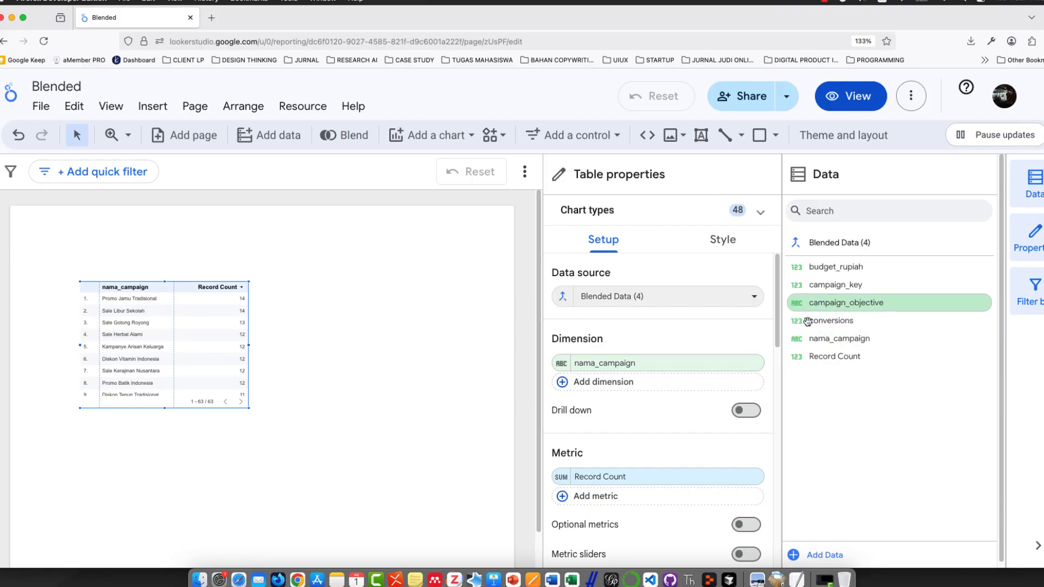
Add campaign_objective as a second dimension of the table chart and replace its Record Count metric with conversions.
left_click_drag(807, 320, 647, 389)
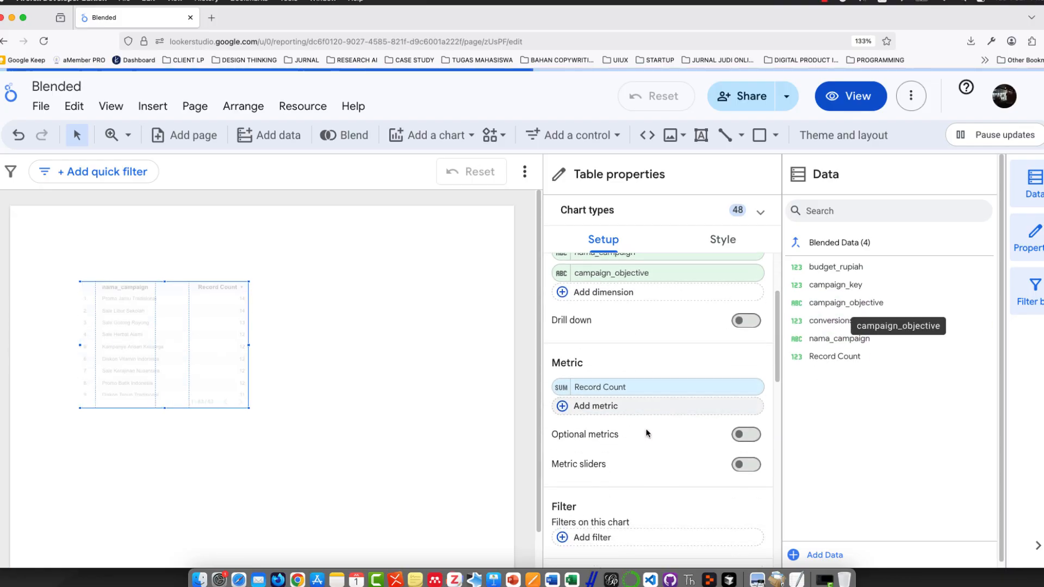
left_click(755, 387)
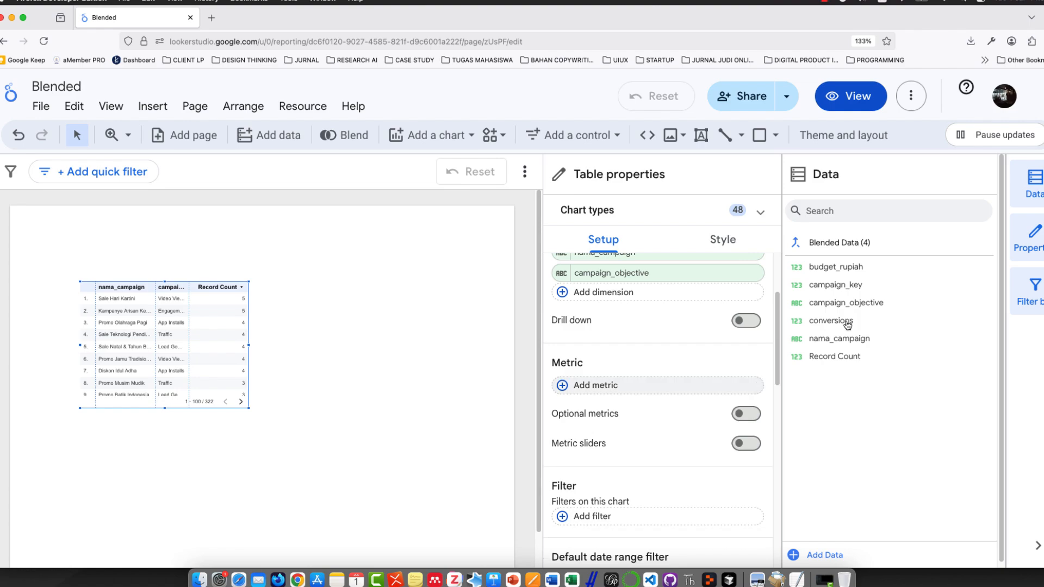
left_click_drag(847, 325, 574, 389)
left_click(574, 389)
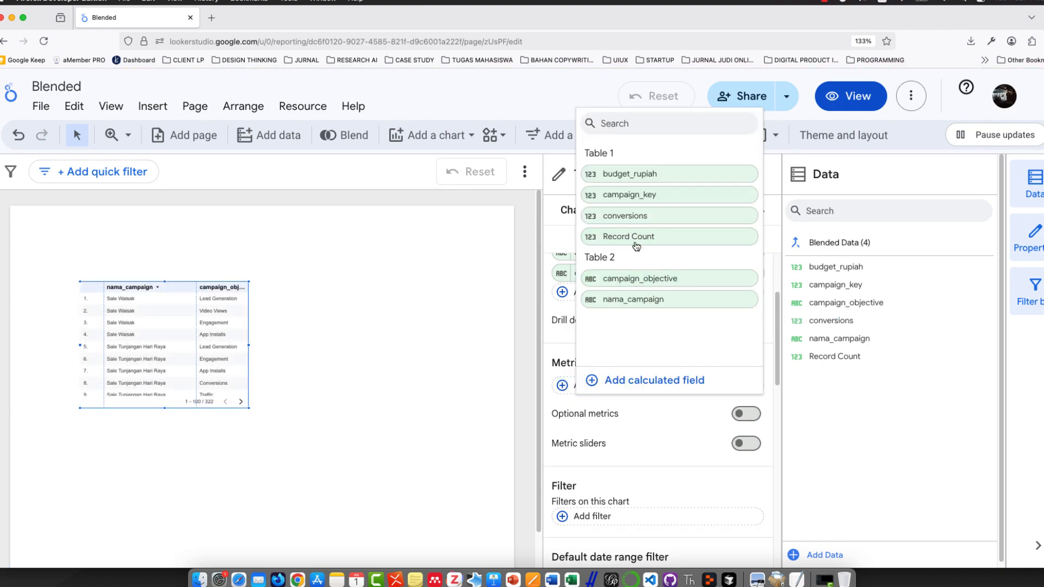
left_click(630, 215)
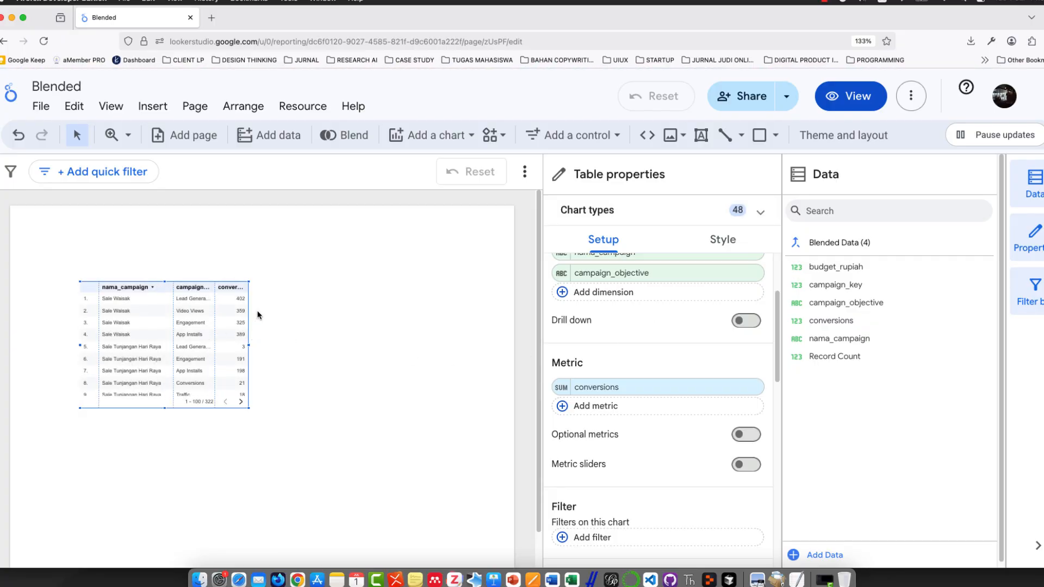
Enlarge the table chart in width and height and sort its rows by conversions in descending order.
left_click_drag(247, 407, 320, 448)
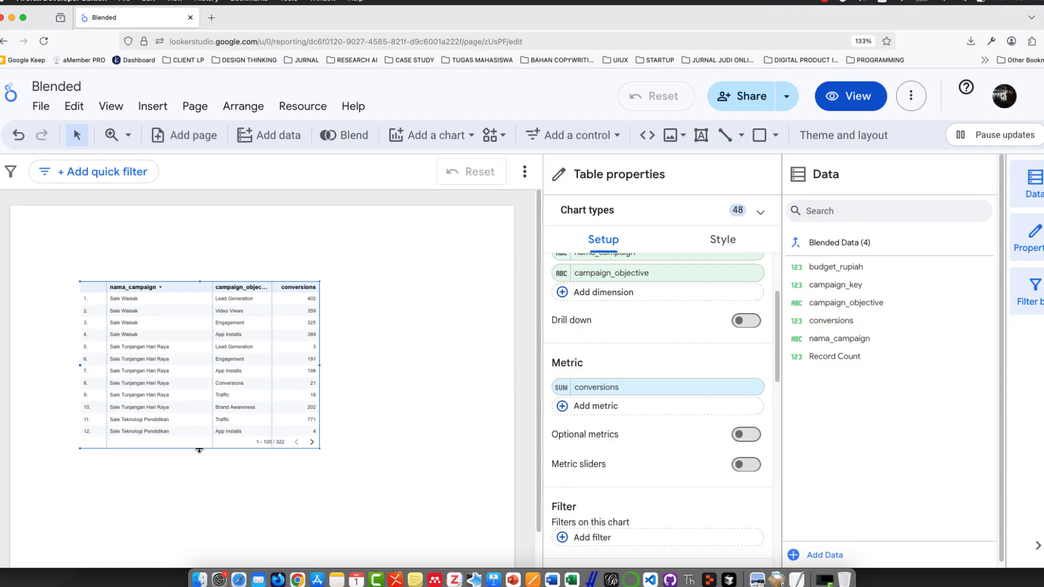
left_click_drag(199, 449, 200, 494)
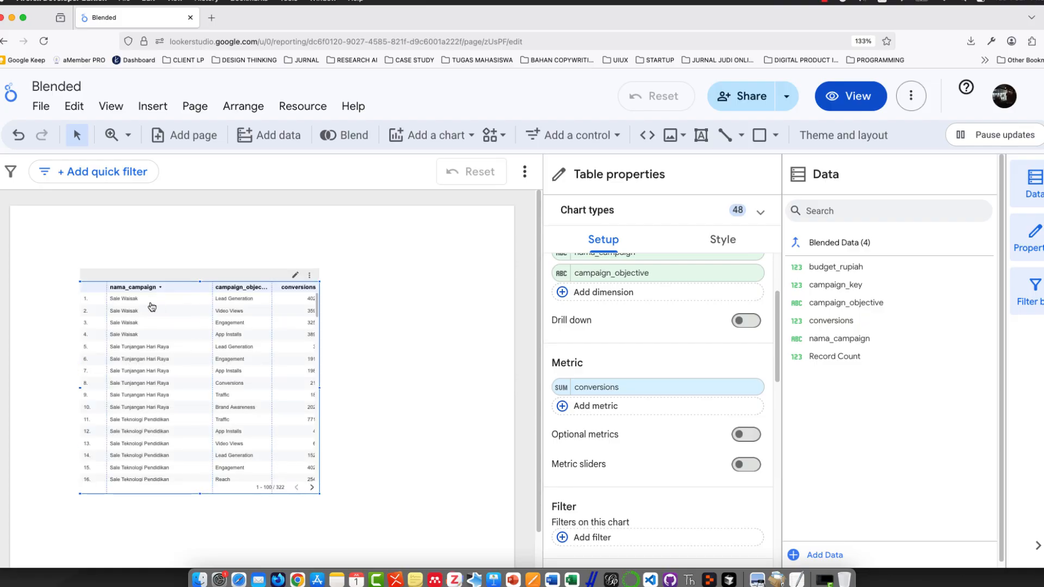
left_click(299, 288)
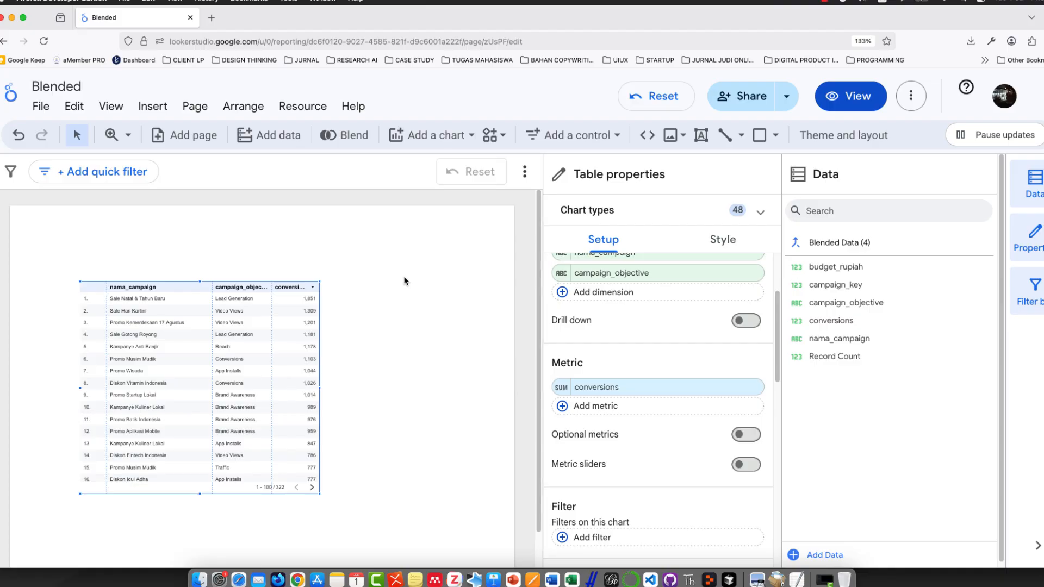
Open Blended Data (4) for editing, try adding dim_date.csv as a third table, and close the blend discarding the changes.
scroll(626, 313, "up", 3)
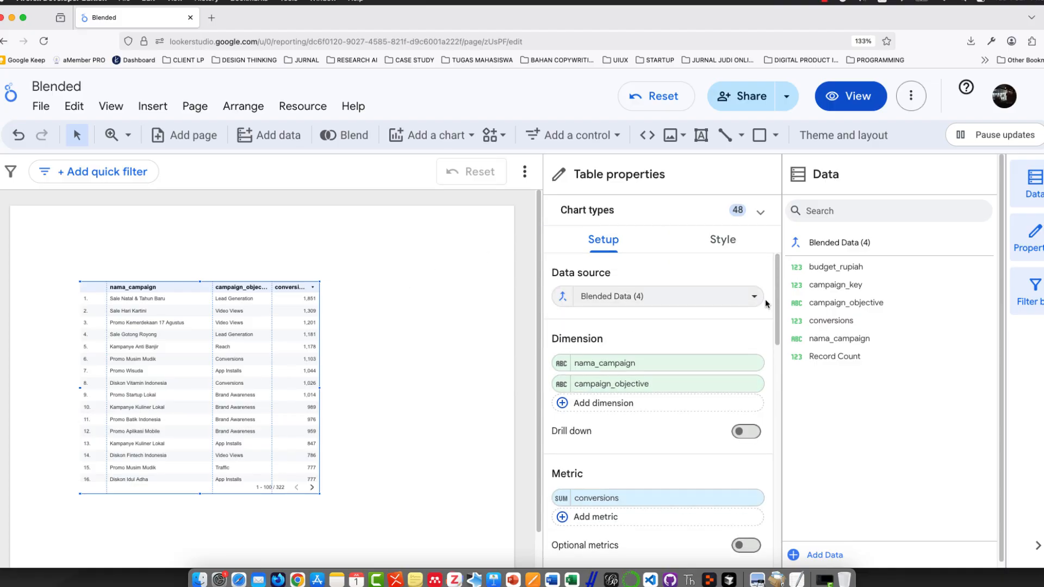
left_click(731, 303)
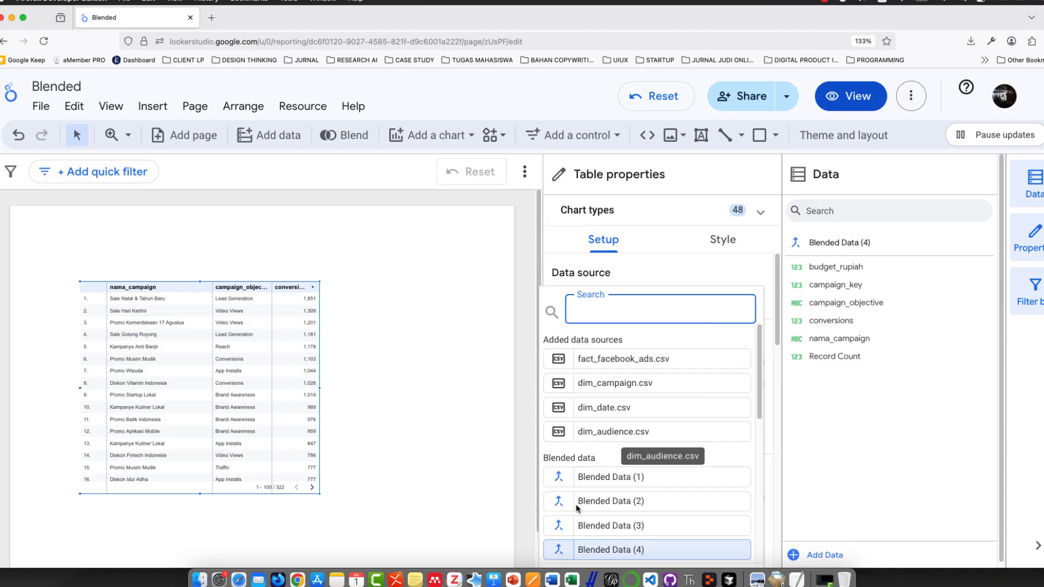
left_click(559, 550)
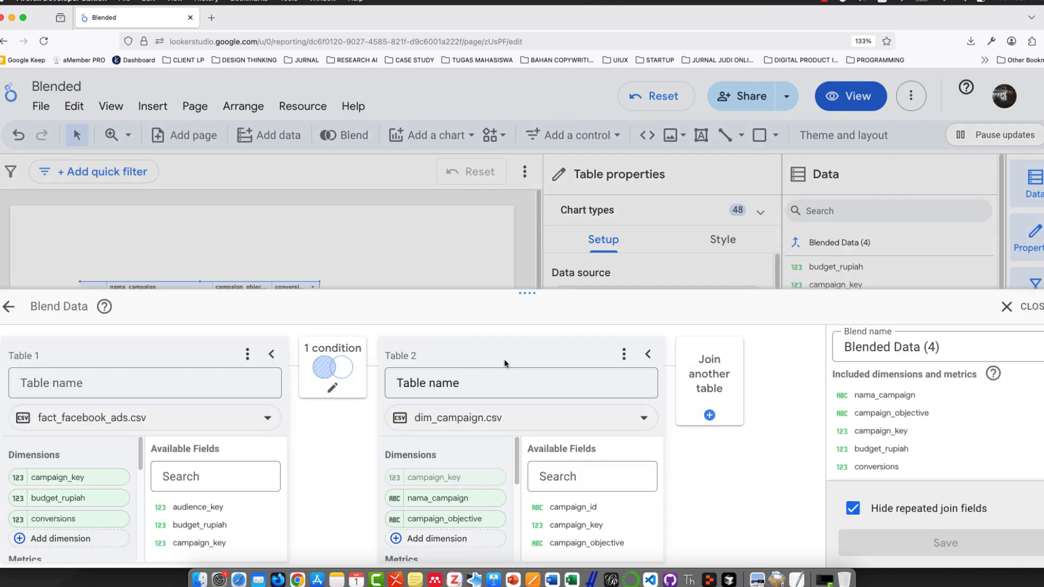
left_click(702, 383)
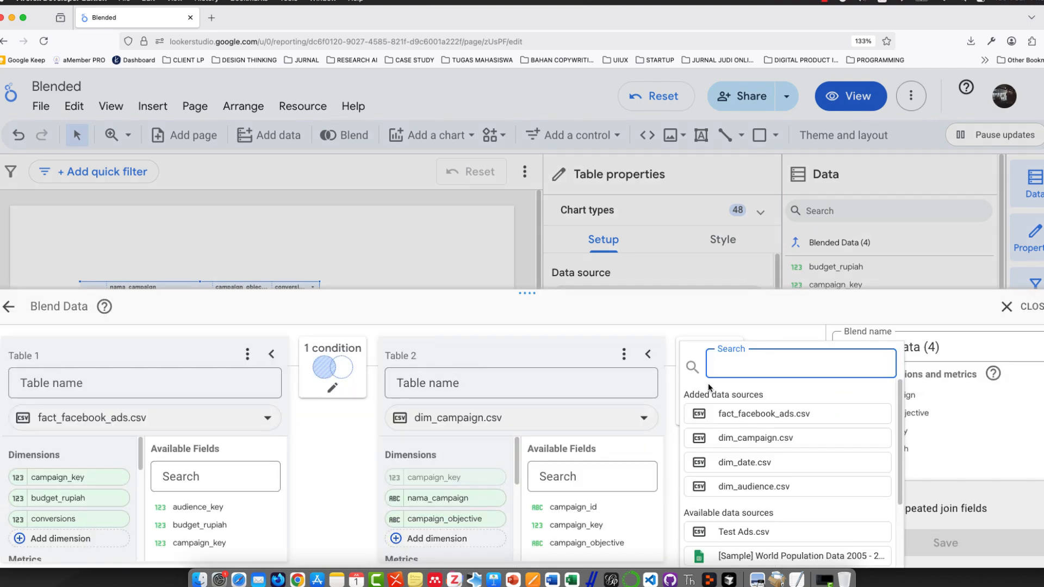
left_click(754, 466)
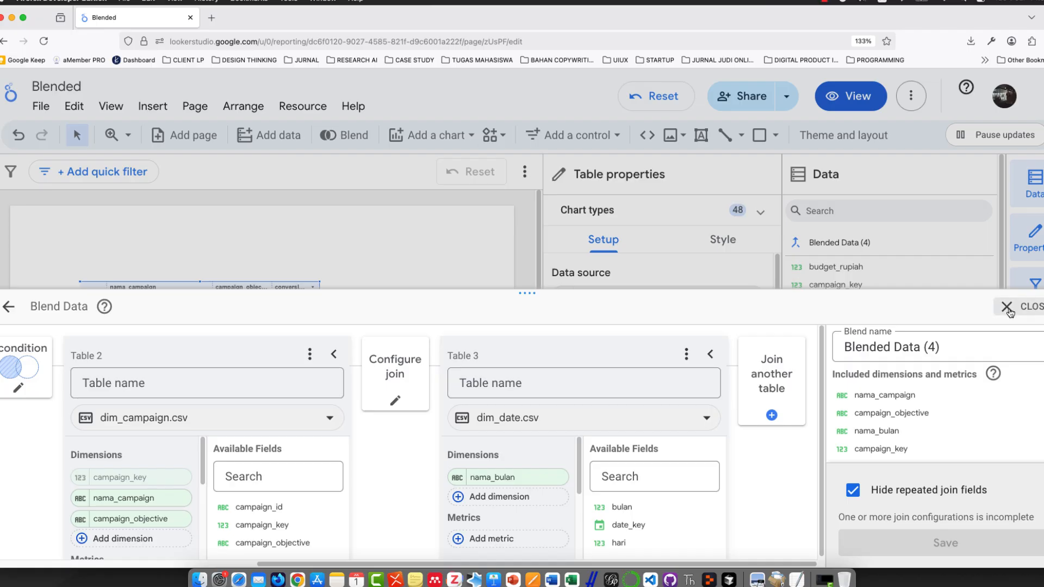
left_click(1008, 309)
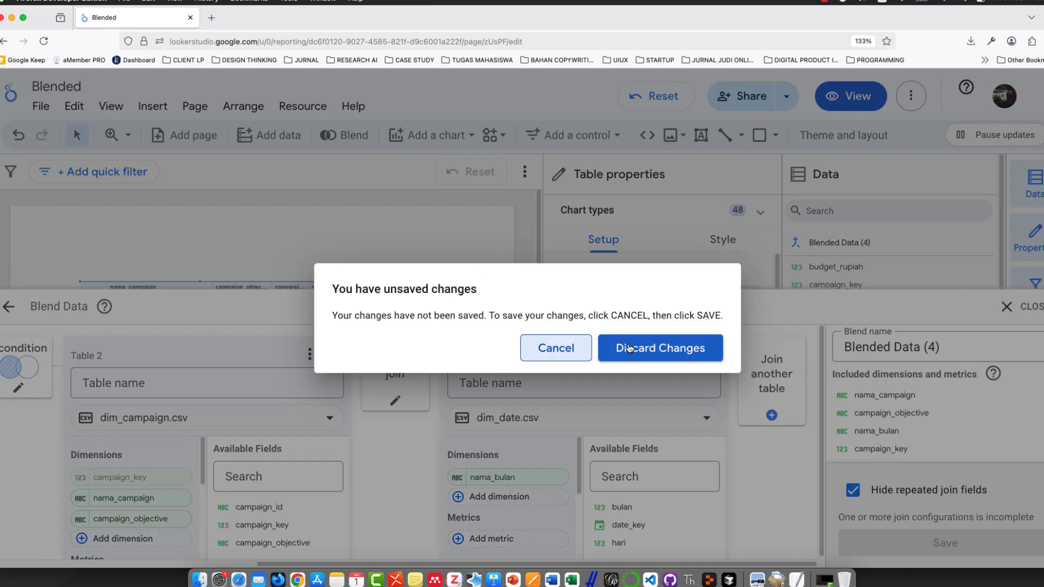
left_click(556, 348)
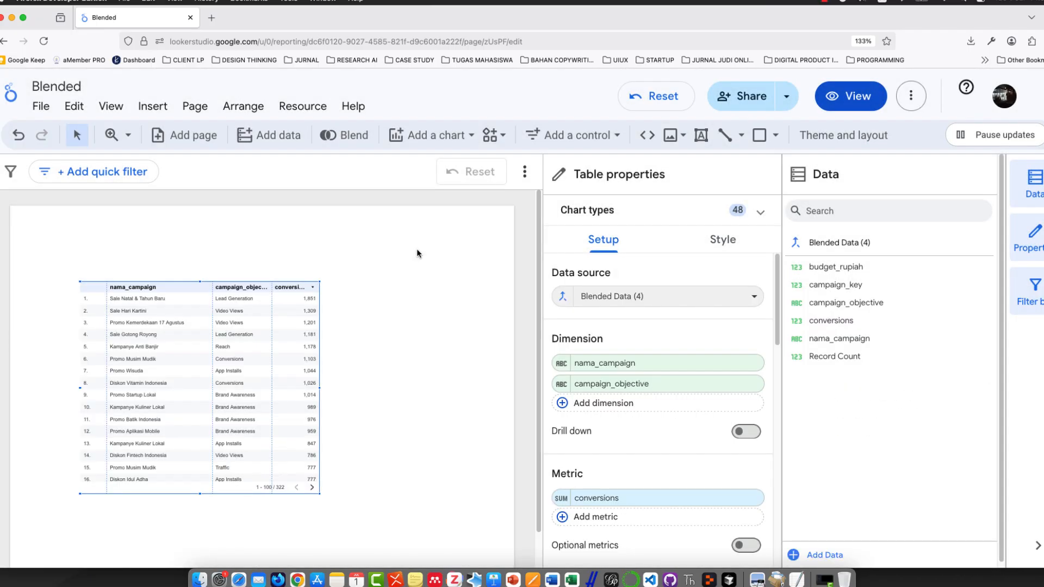